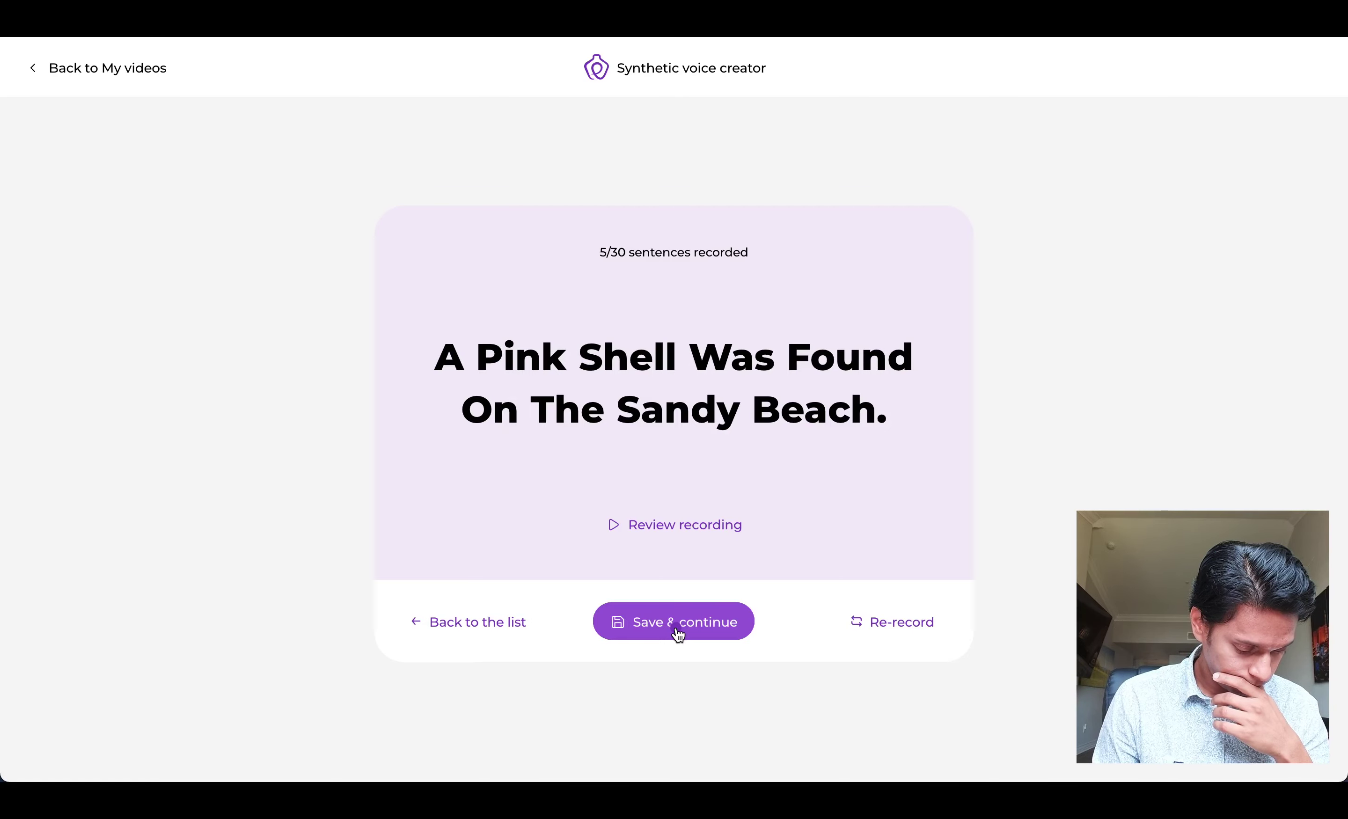
# - Save the take of "A Pink Shell Was Found On The Sandy Beach." and record and save "The Long Journey Home Took A Year."
pyautogui.click(679, 629)
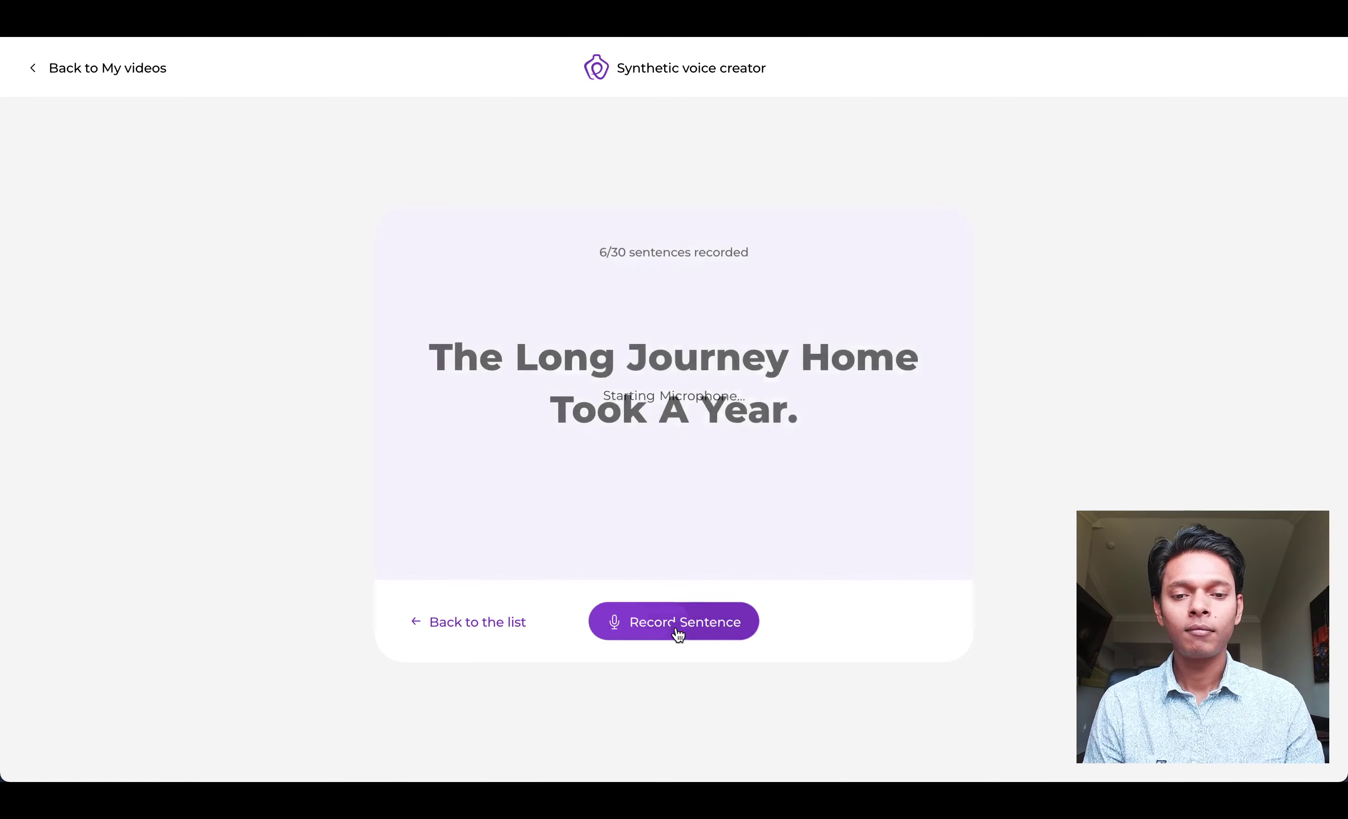
pyautogui.click(679, 629)
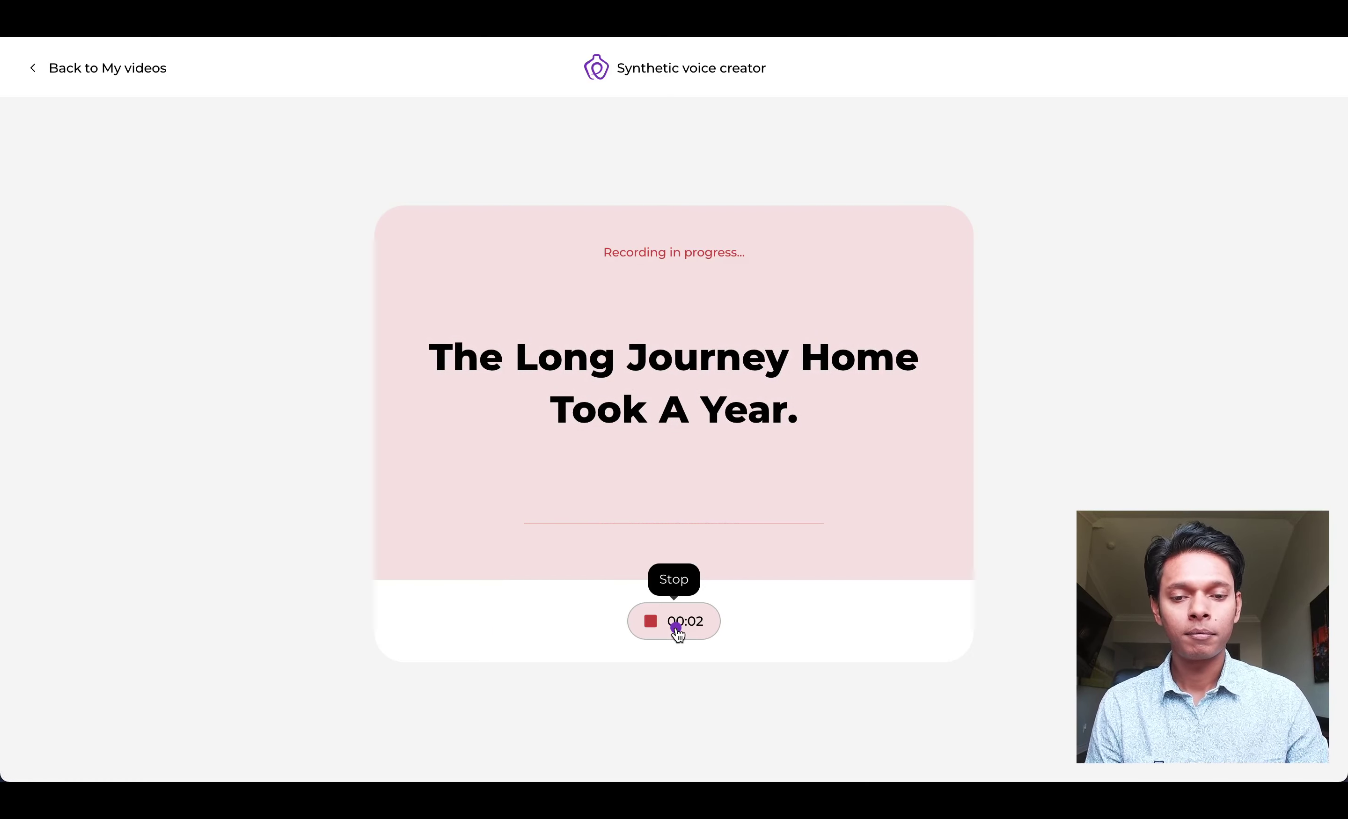
pyautogui.click(679, 630)
pyautogui.click(679, 629)
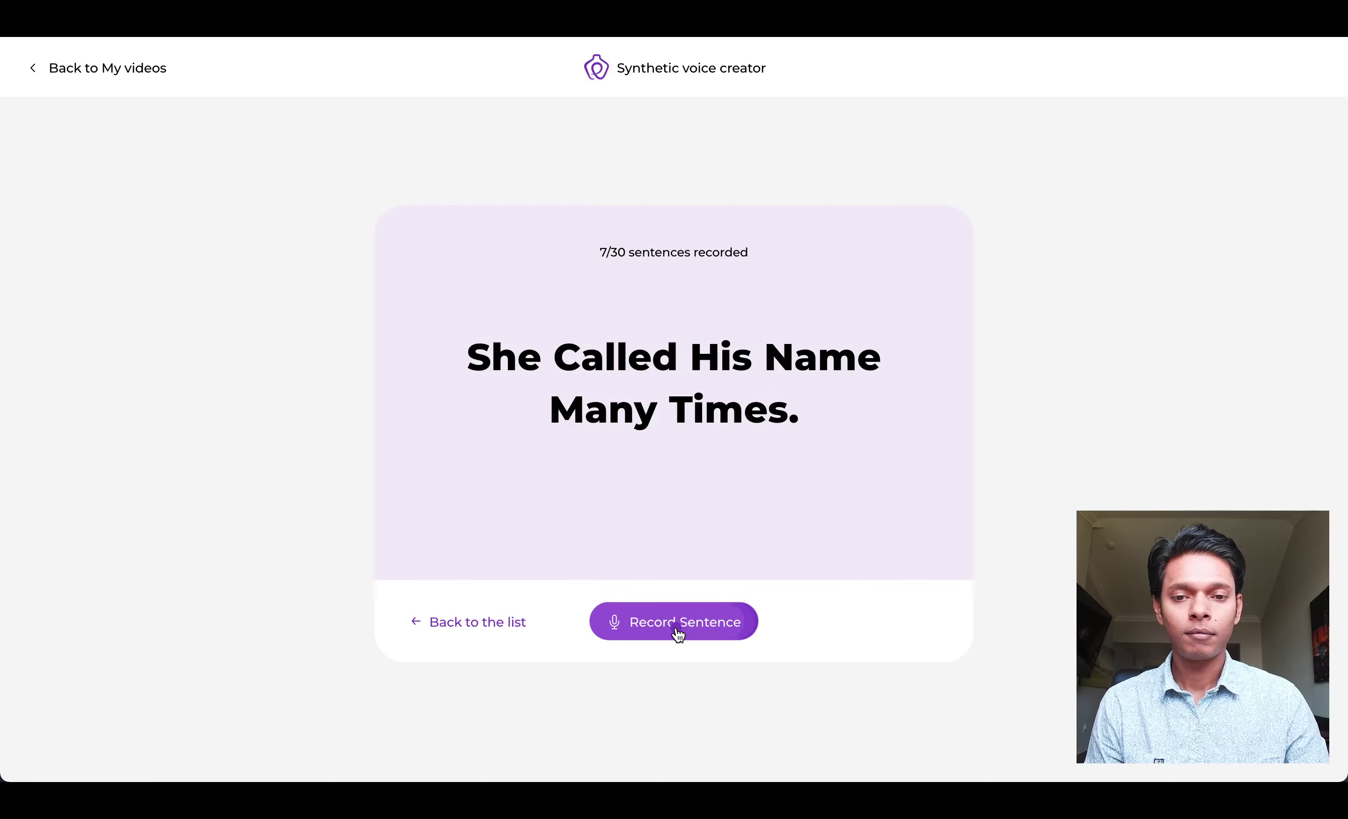
# - Record and save the sentences "She Called His Name Many Times." and "A Severe Storm Tore Down The Barn."
pyautogui.click(678, 629)
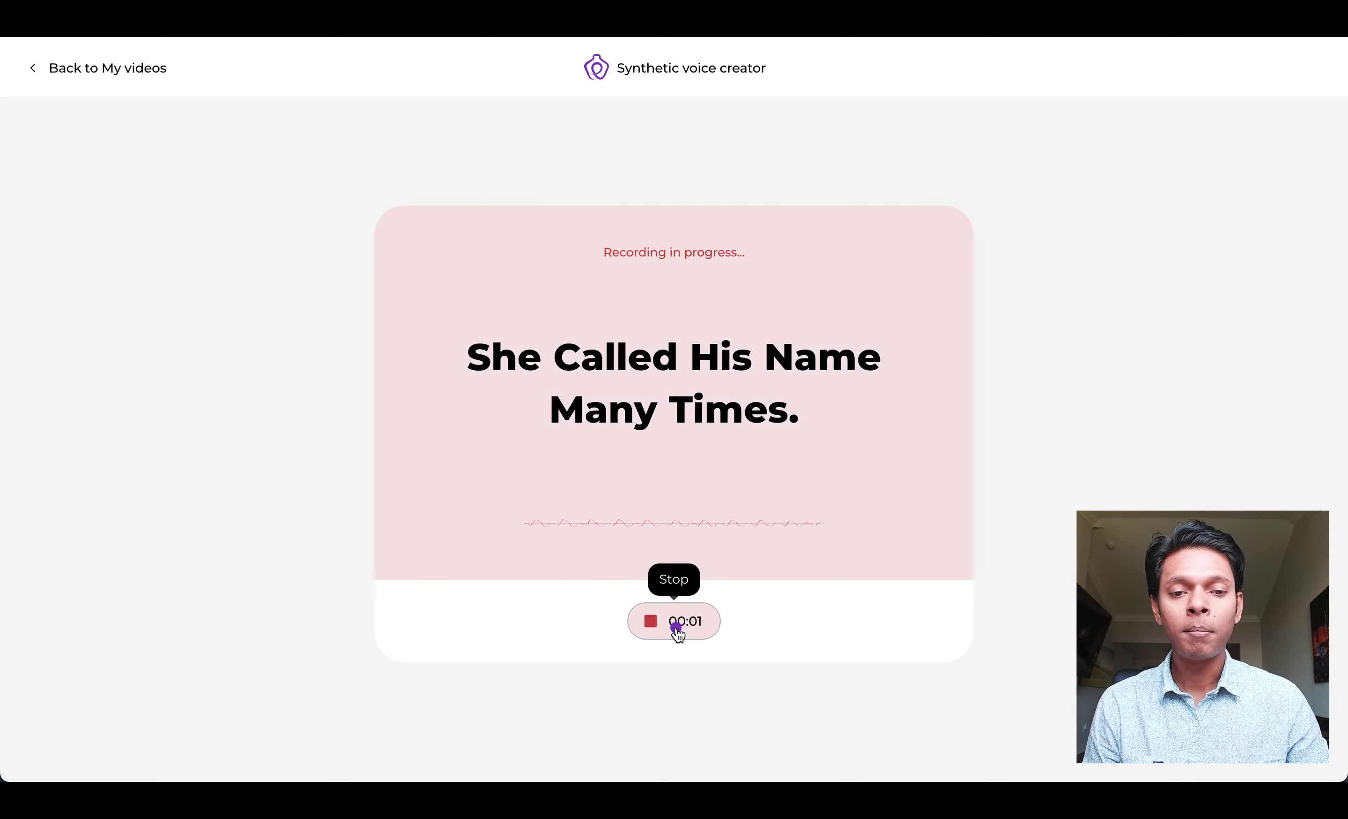
pyautogui.click(679, 630)
pyautogui.click(678, 630)
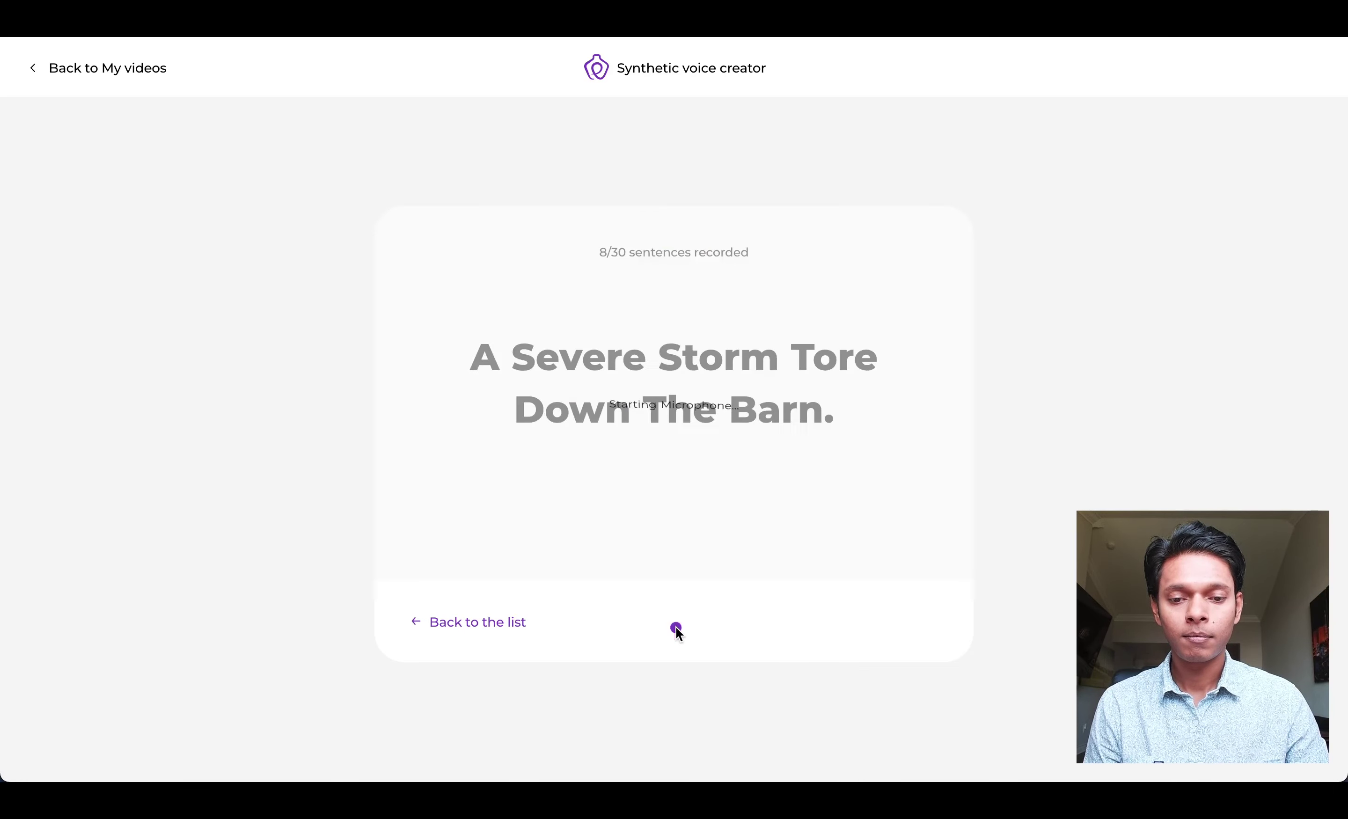
pyautogui.click(678, 629)
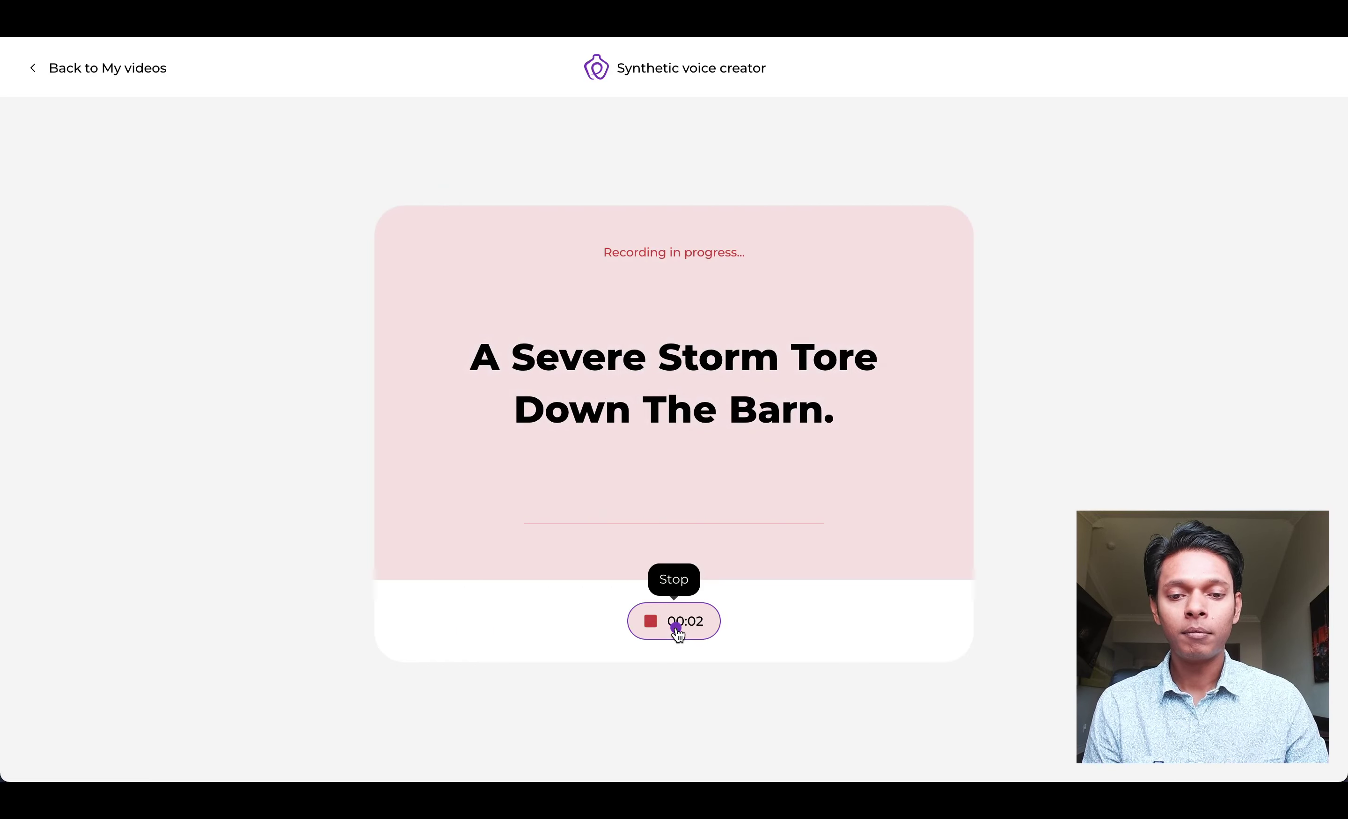
pyautogui.click(677, 629)
pyautogui.click(679, 630)
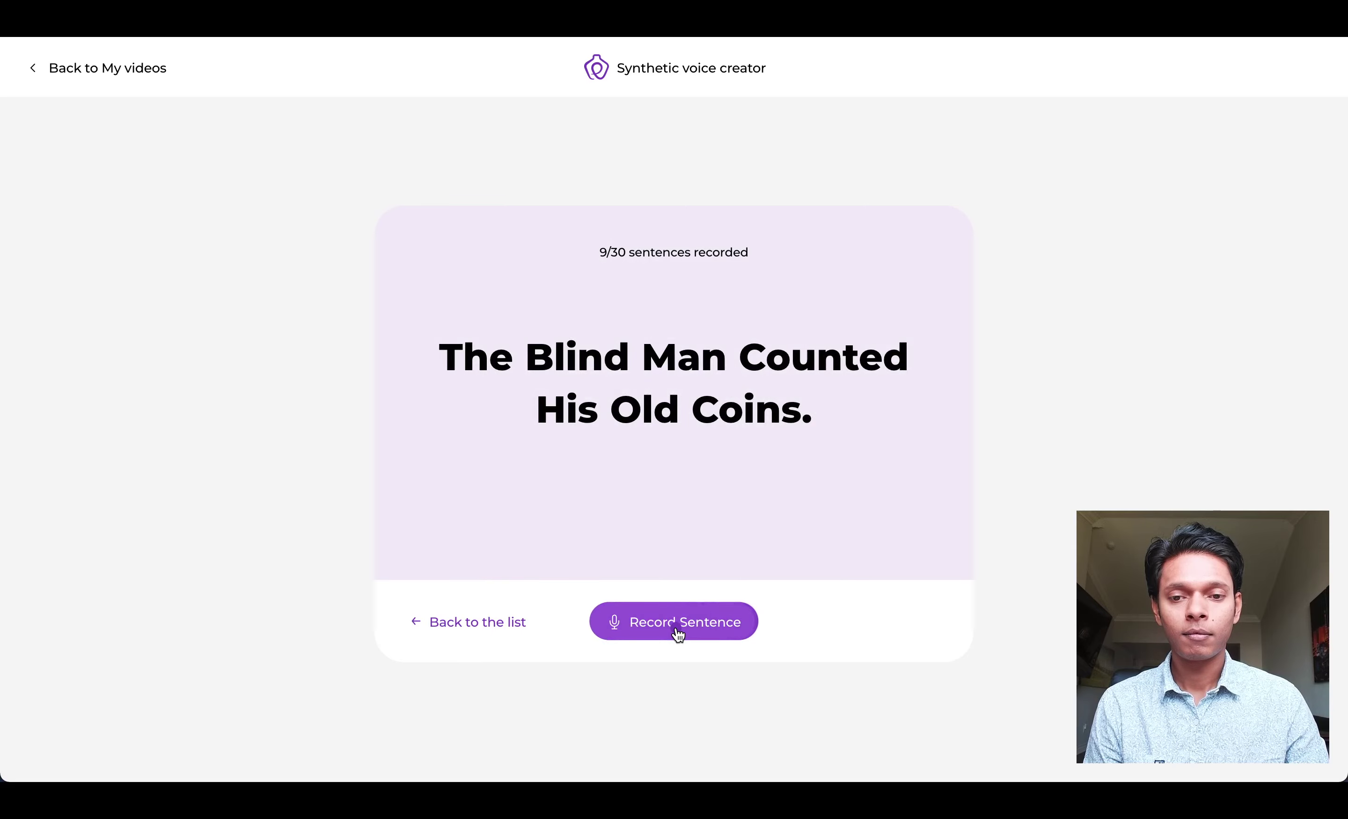
# - Record and save the sentences "The Blind Man Counted His Old Coins." and "Seed Is Needed To Plant The Spring Corn."
pyautogui.click(677, 630)
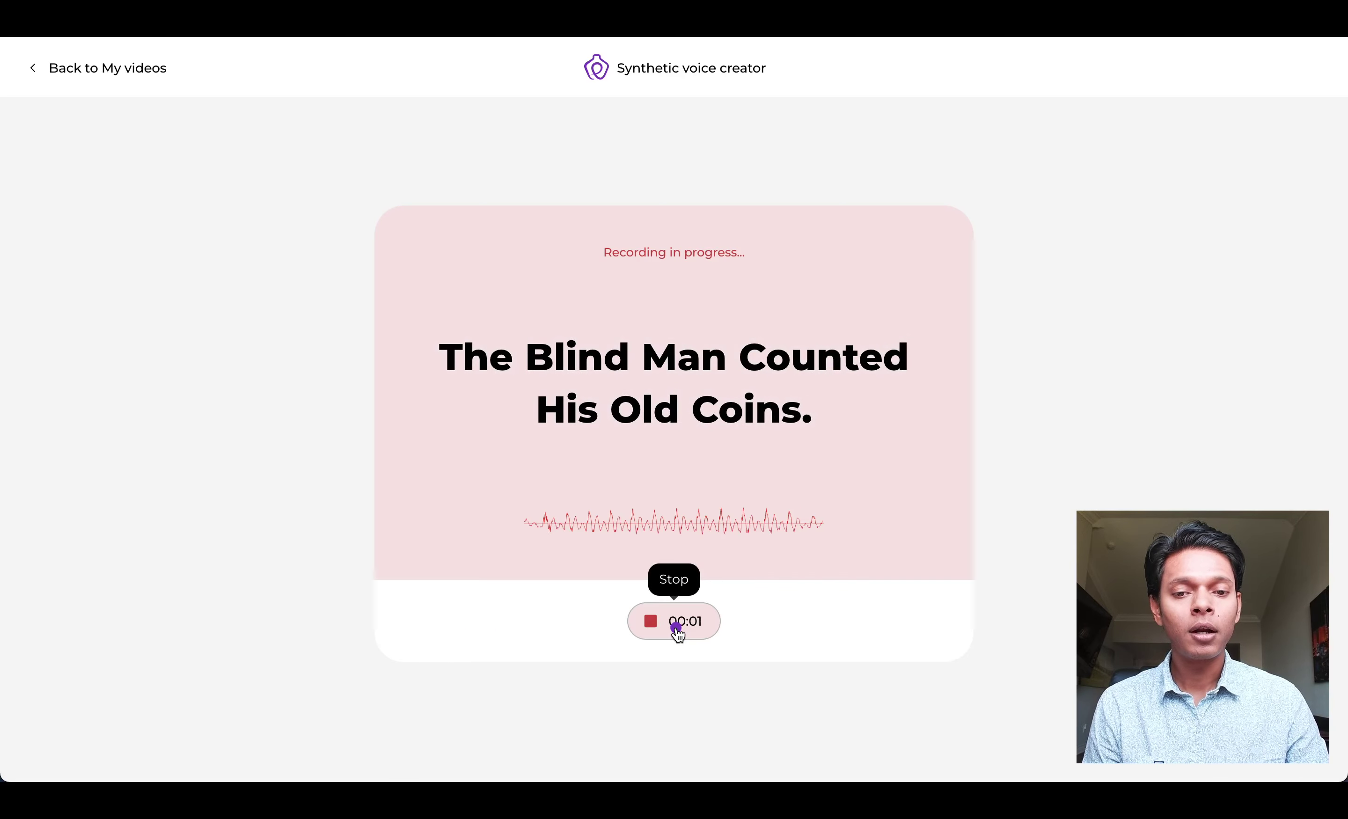
pyautogui.click(677, 630)
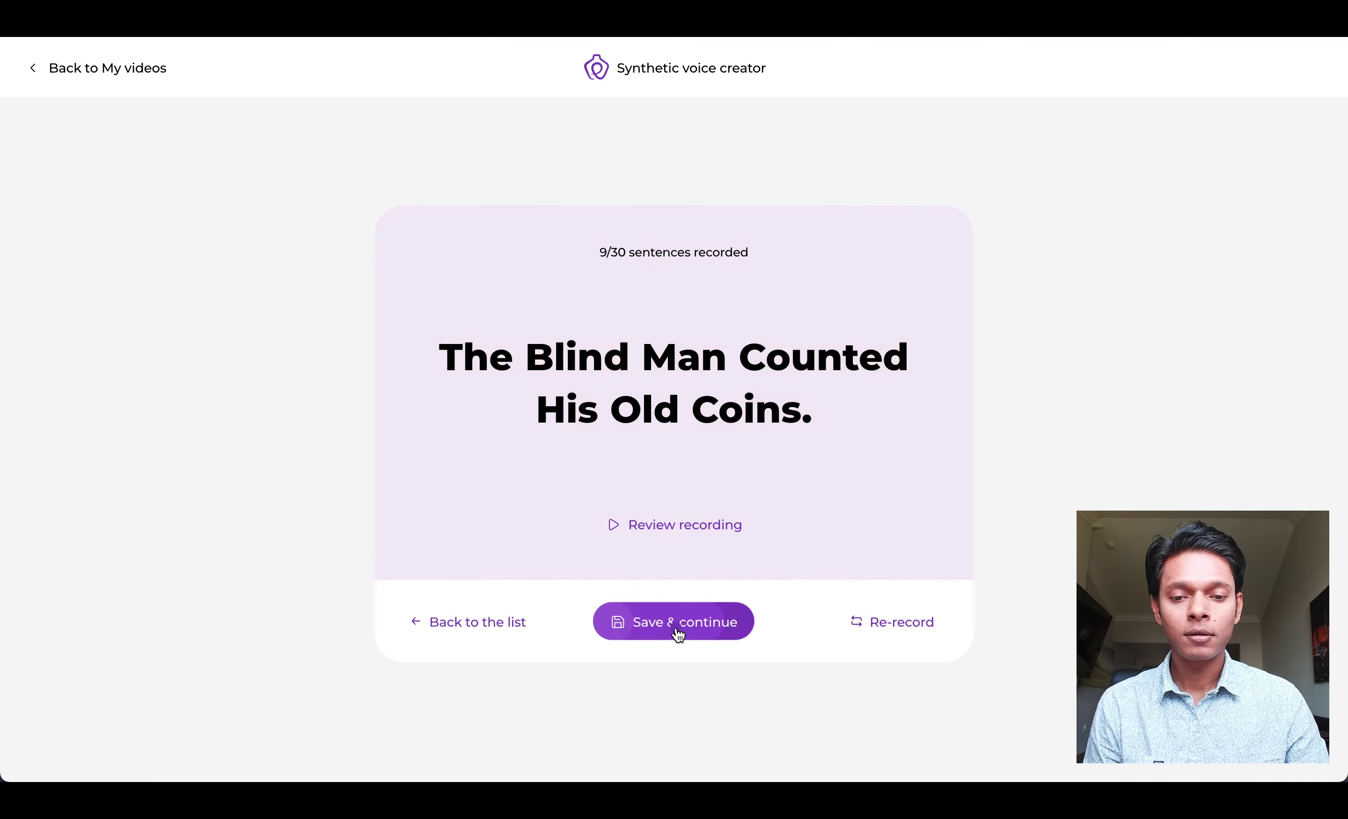
pyautogui.click(677, 632)
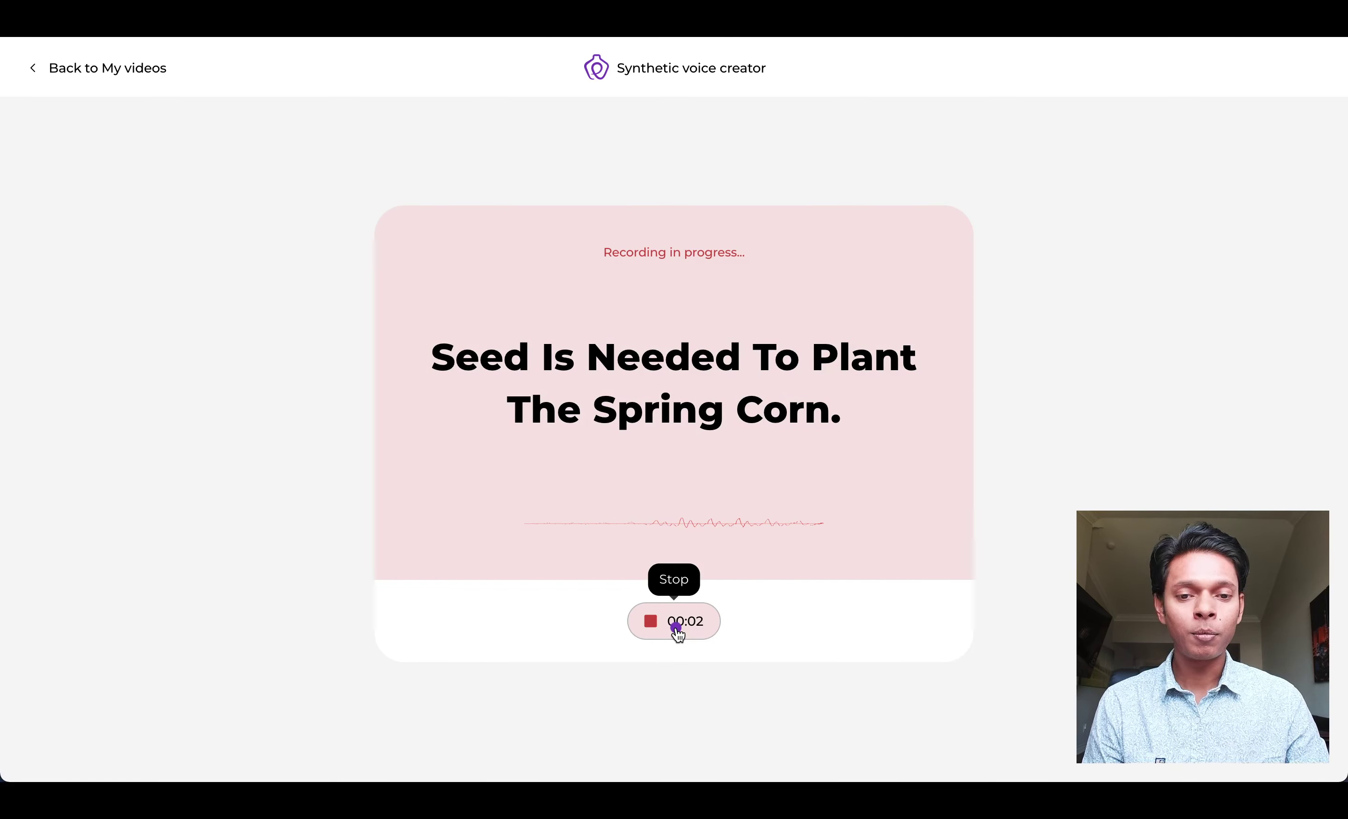
pyautogui.click(678, 631)
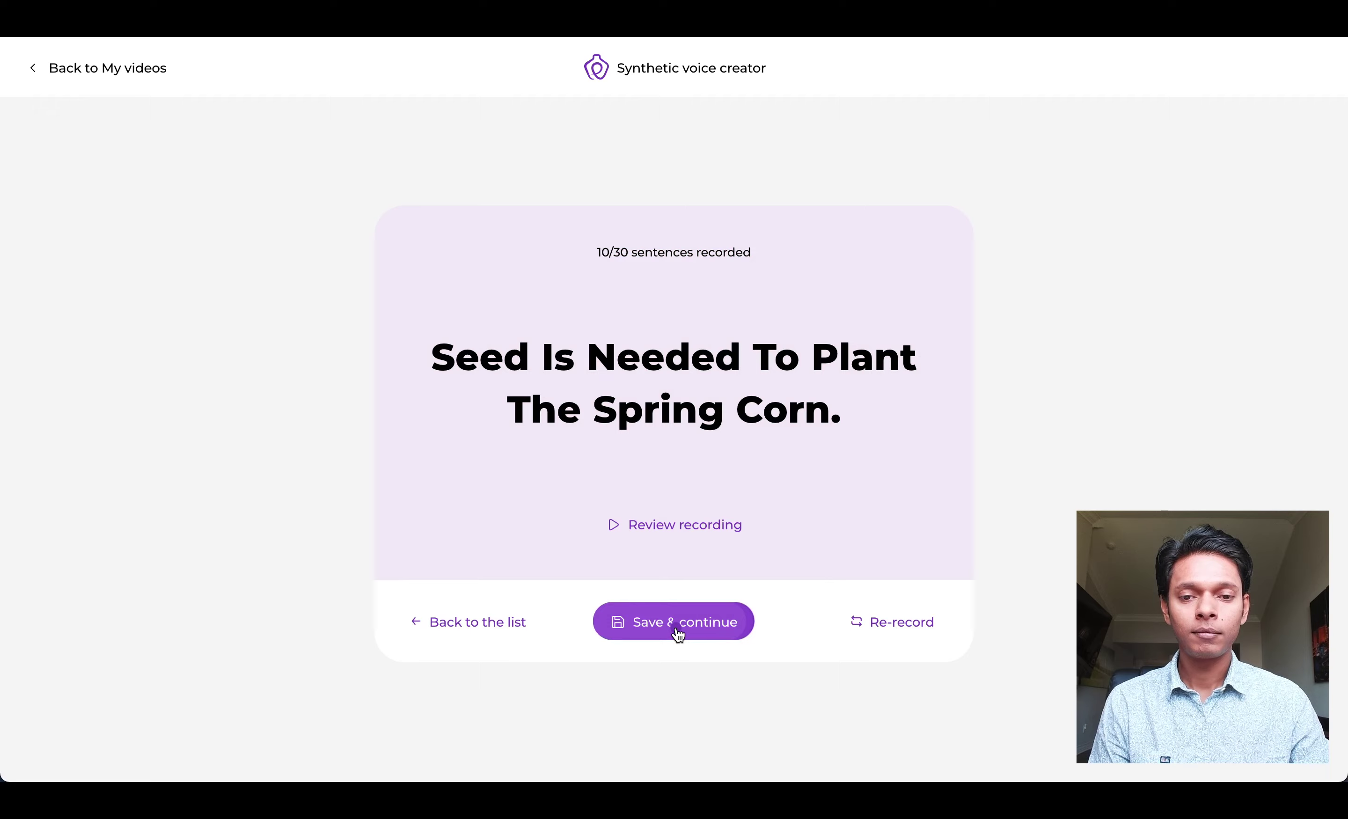
pyautogui.click(677, 631)
# - Record and save the sentences "Draw The Chart With Heavy Black Lines." and "The Boy Owed His Pal Thirty Cents."
pyautogui.click(677, 631)
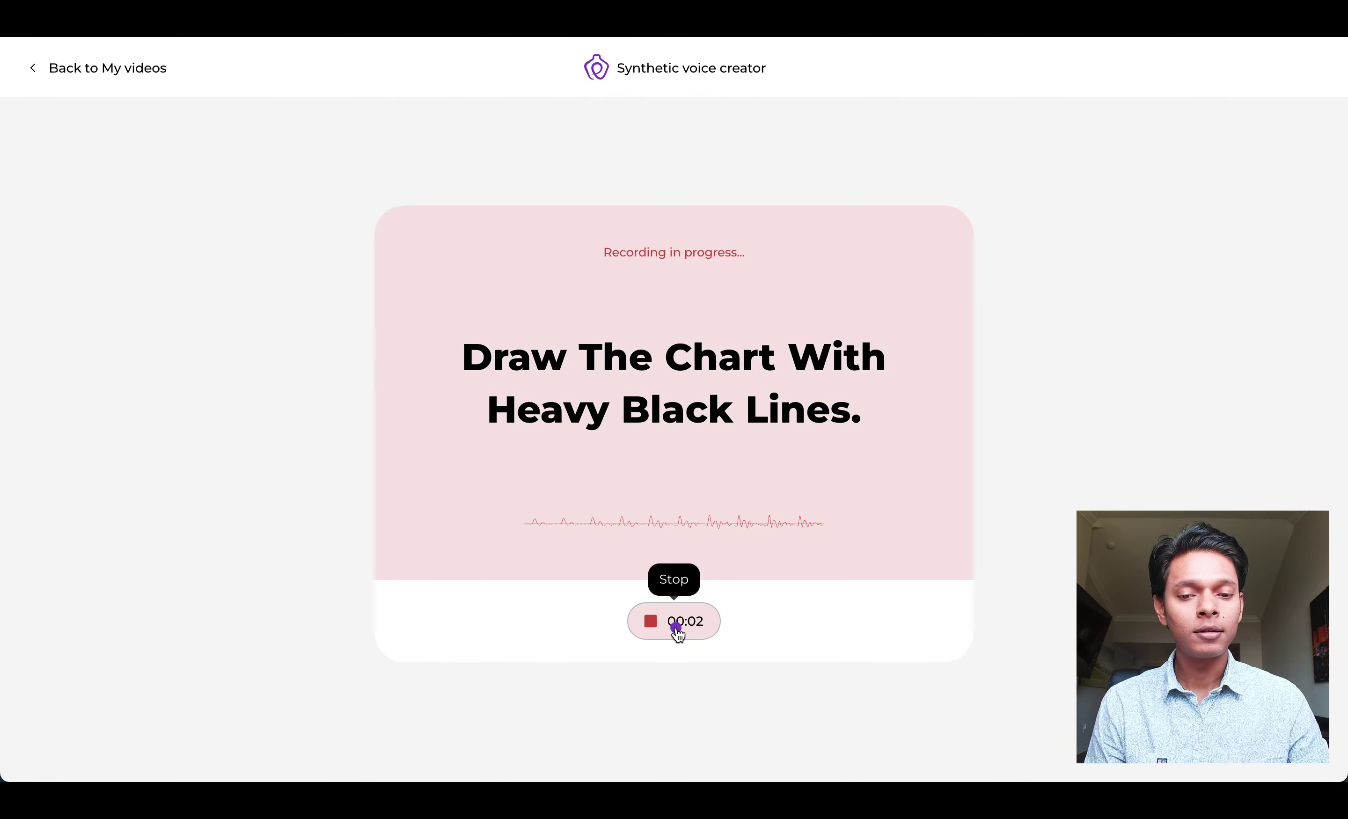
pyautogui.click(678, 631)
pyautogui.click(677, 630)
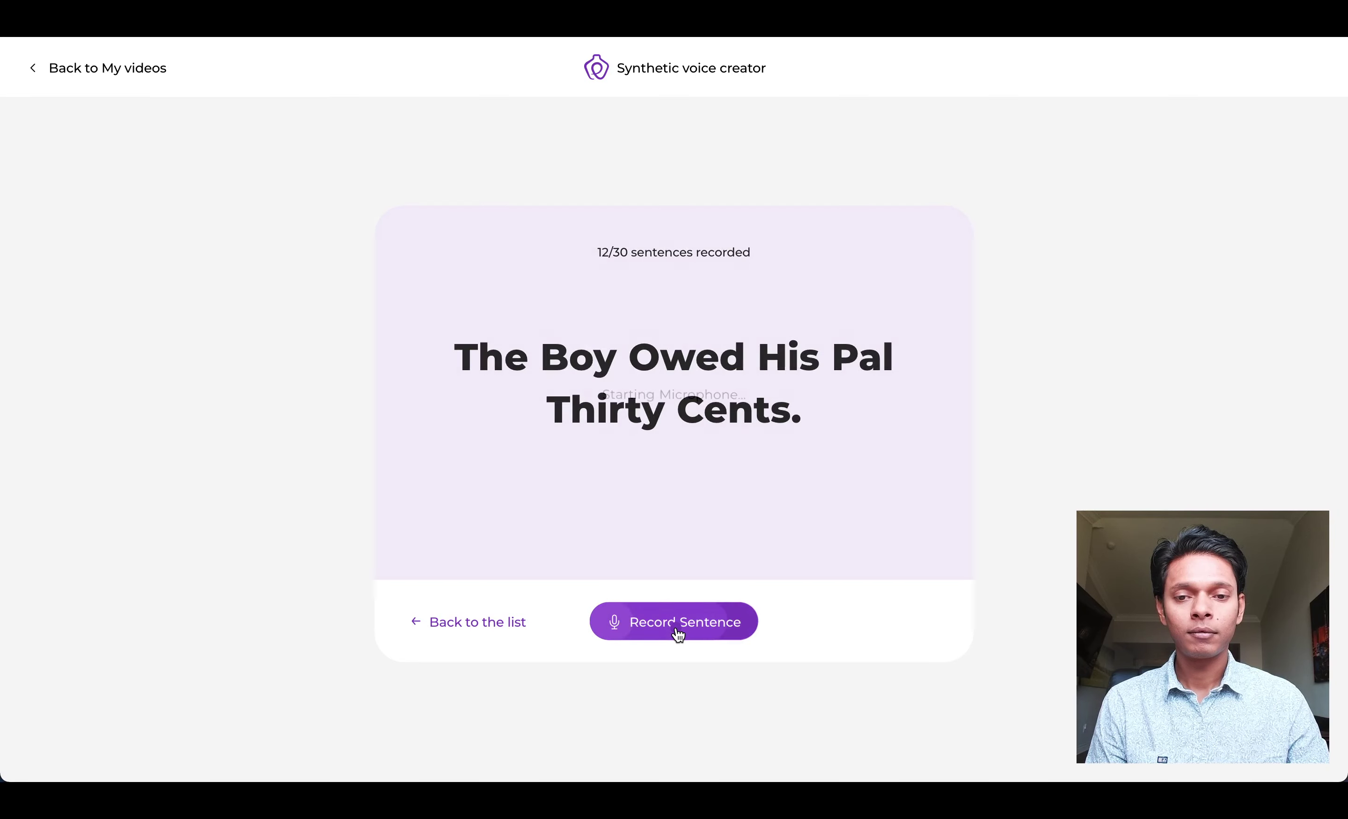
pyautogui.click(678, 630)
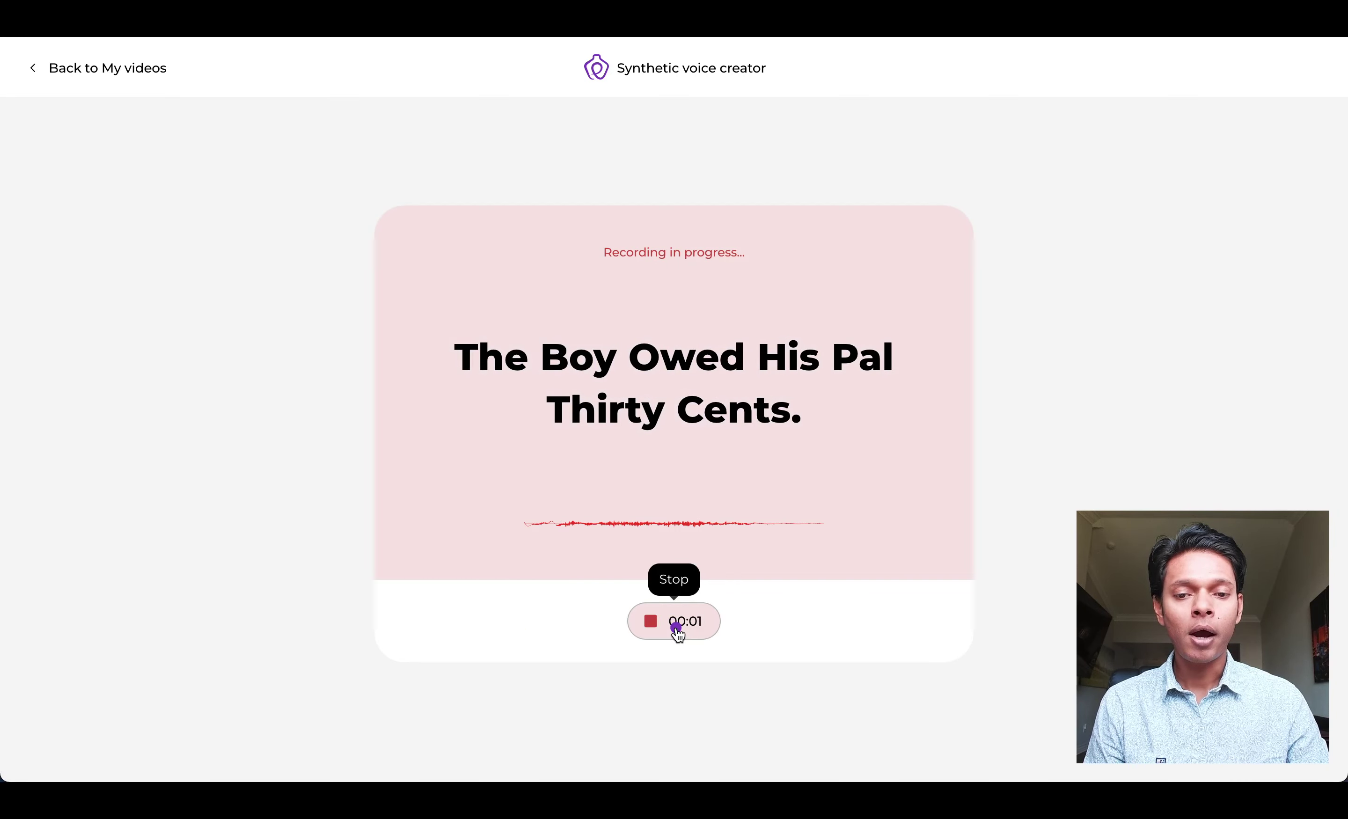
pyautogui.click(677, 631)
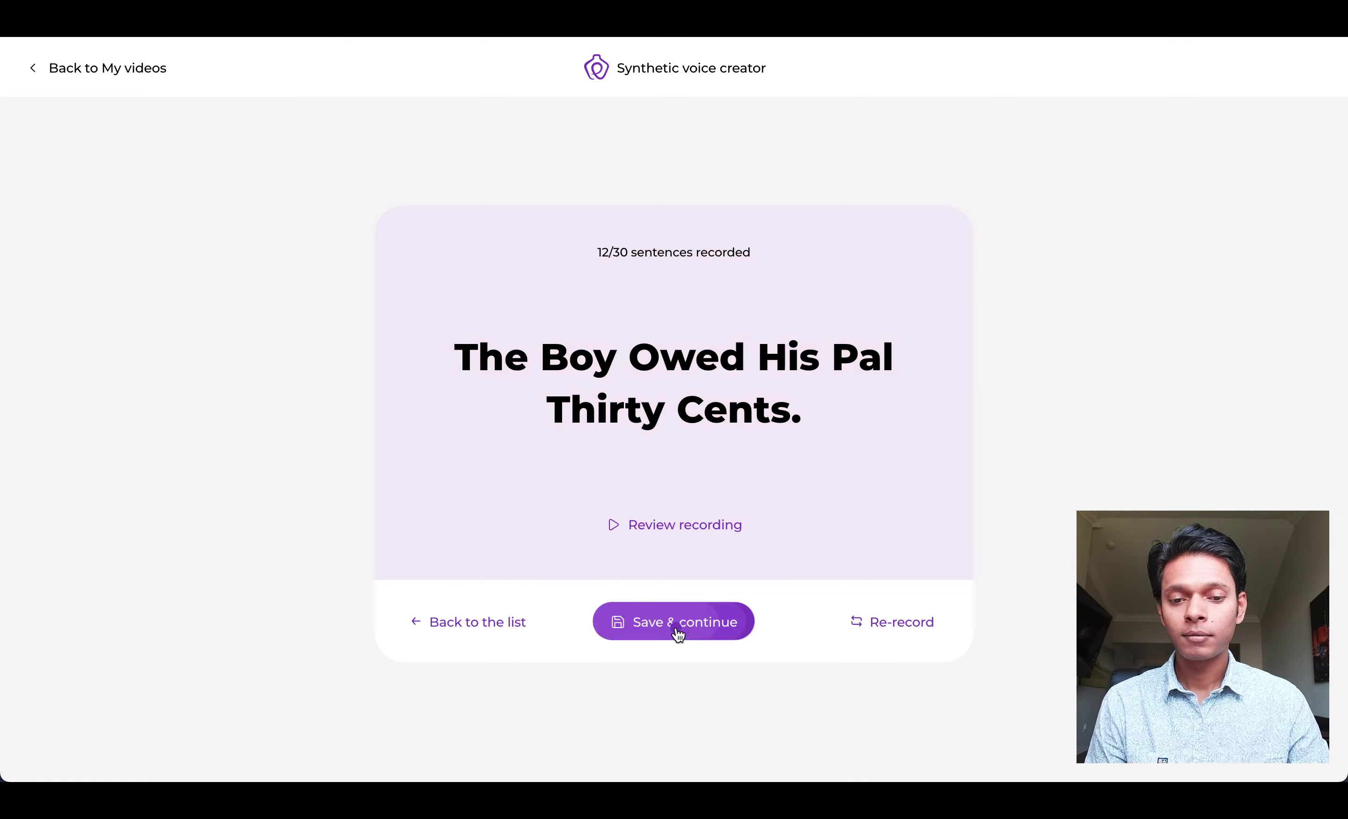
pyautogui.click(677, 631)
# - Record and save the sentences "The Chap Slipped Into The Crowd And Was Lost." and "Hats Are Worn To Tea And Not To Dinner."
pyautogui.click(678, 630)
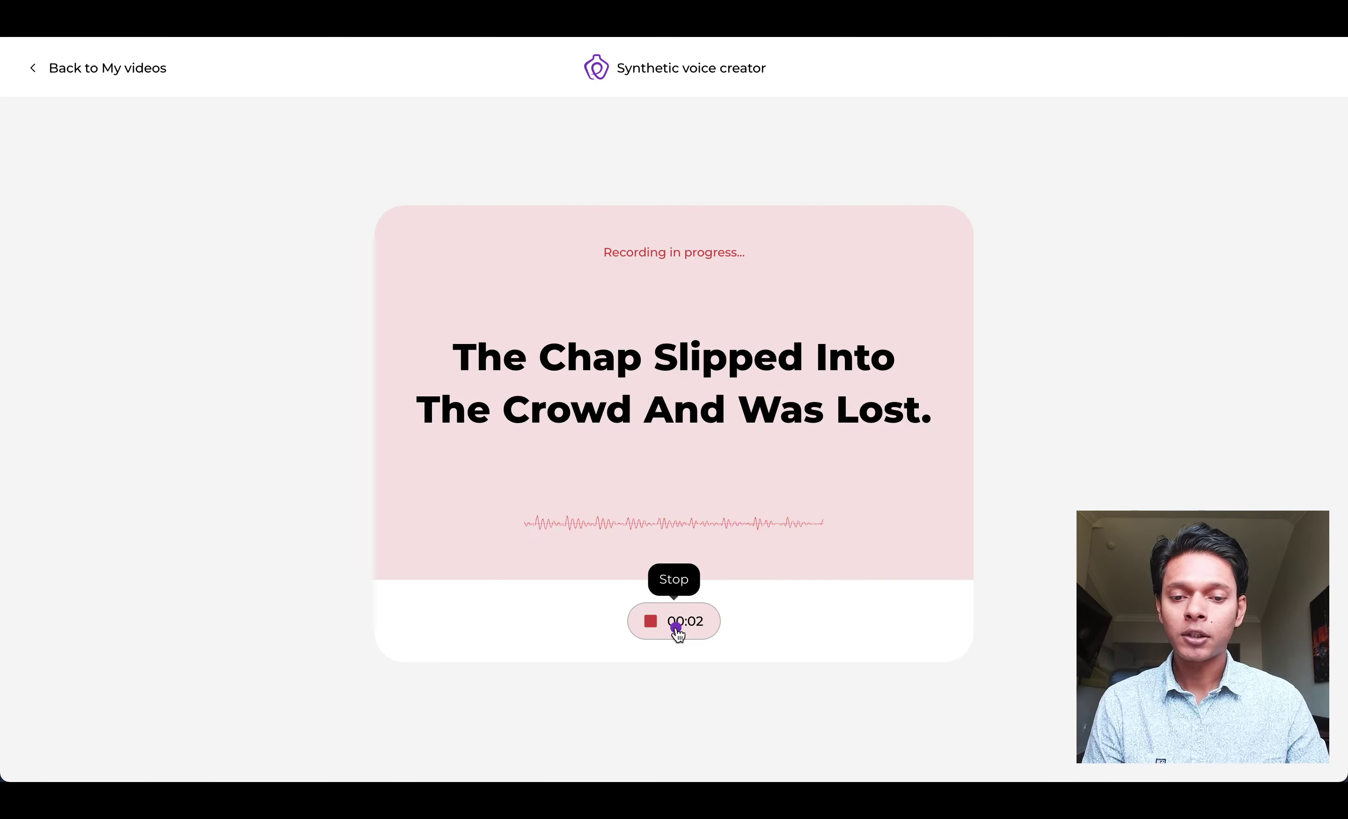
pyautogui.click(677, 630)
pyautogui.click(677, 631)
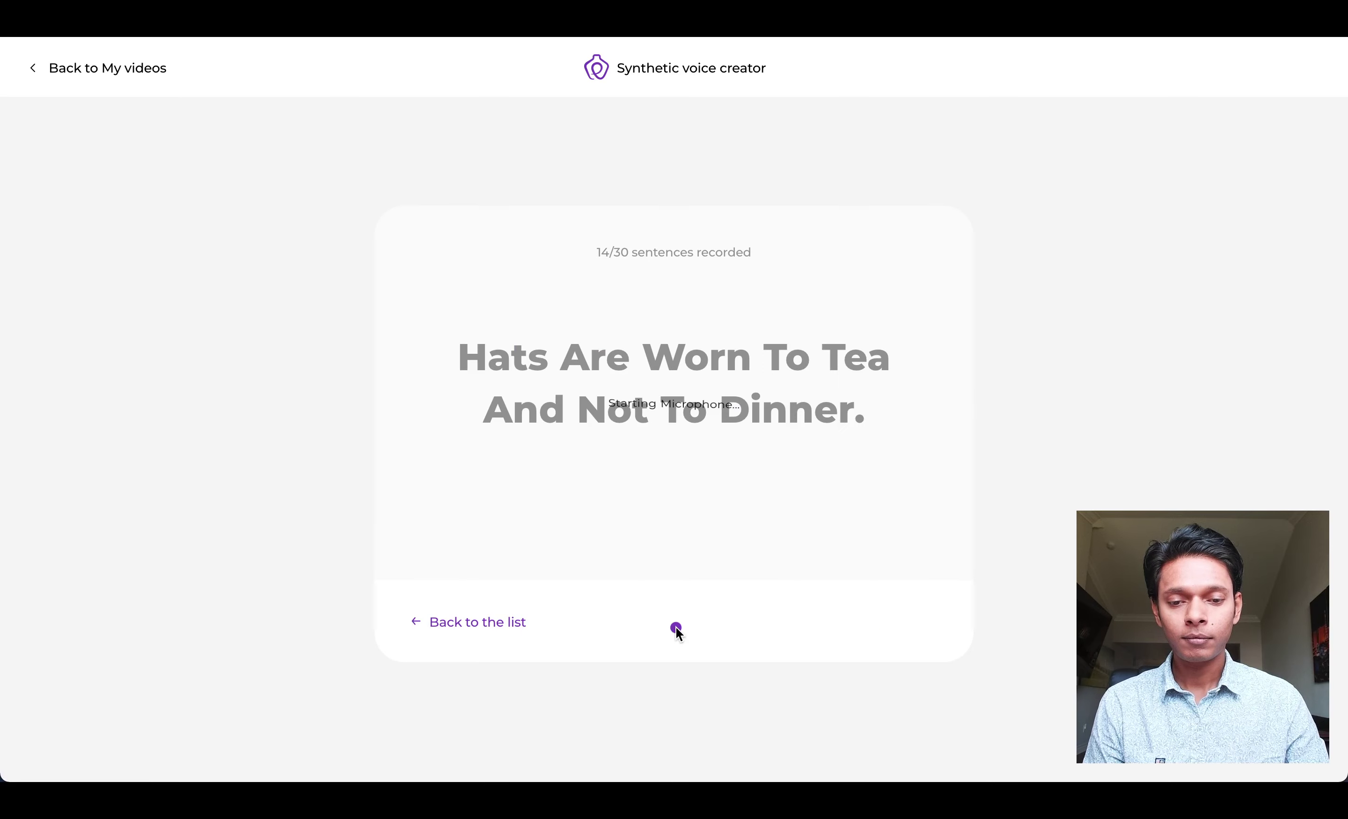
pyautogui.click(679, 630)
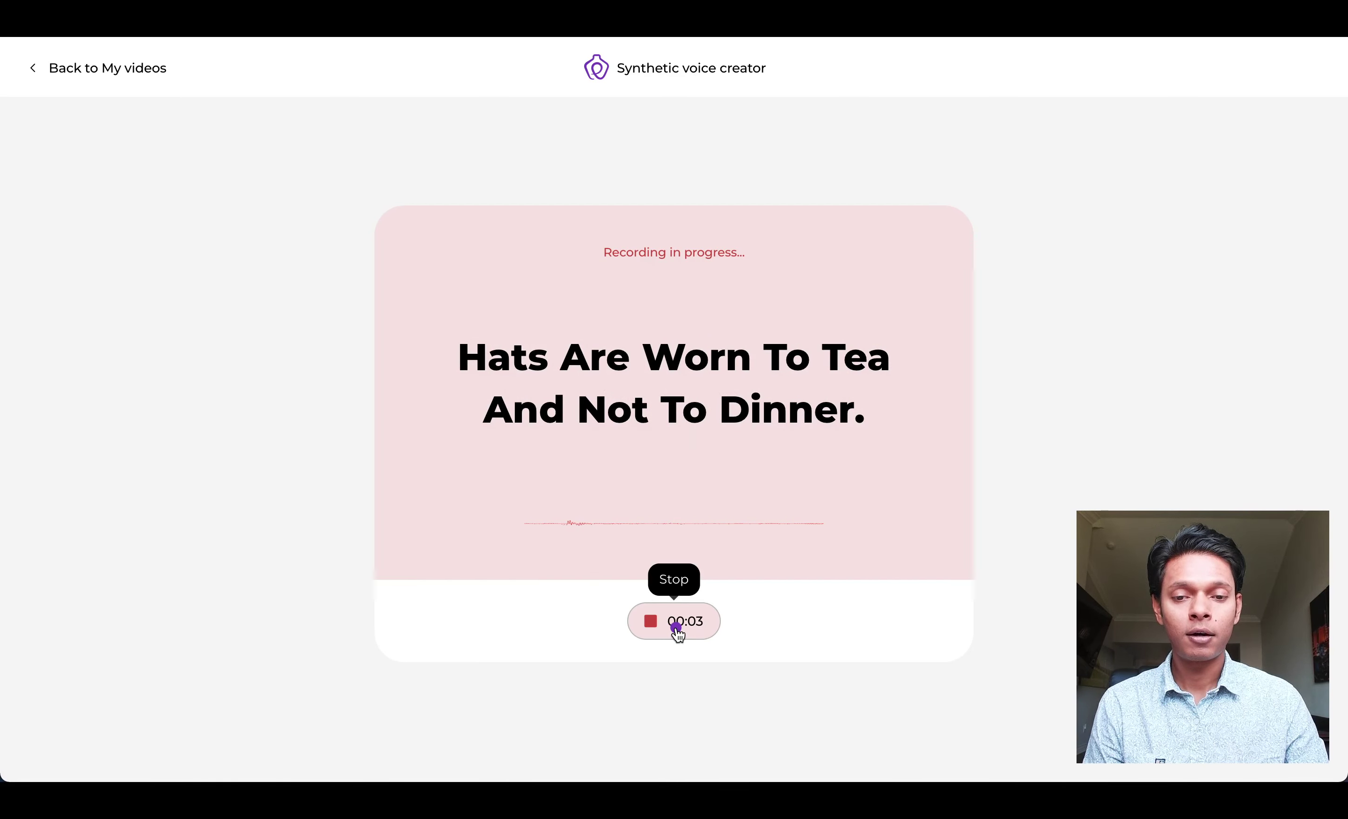
pyautogui.click(677, 631)
pyautogui.click(677, 631)
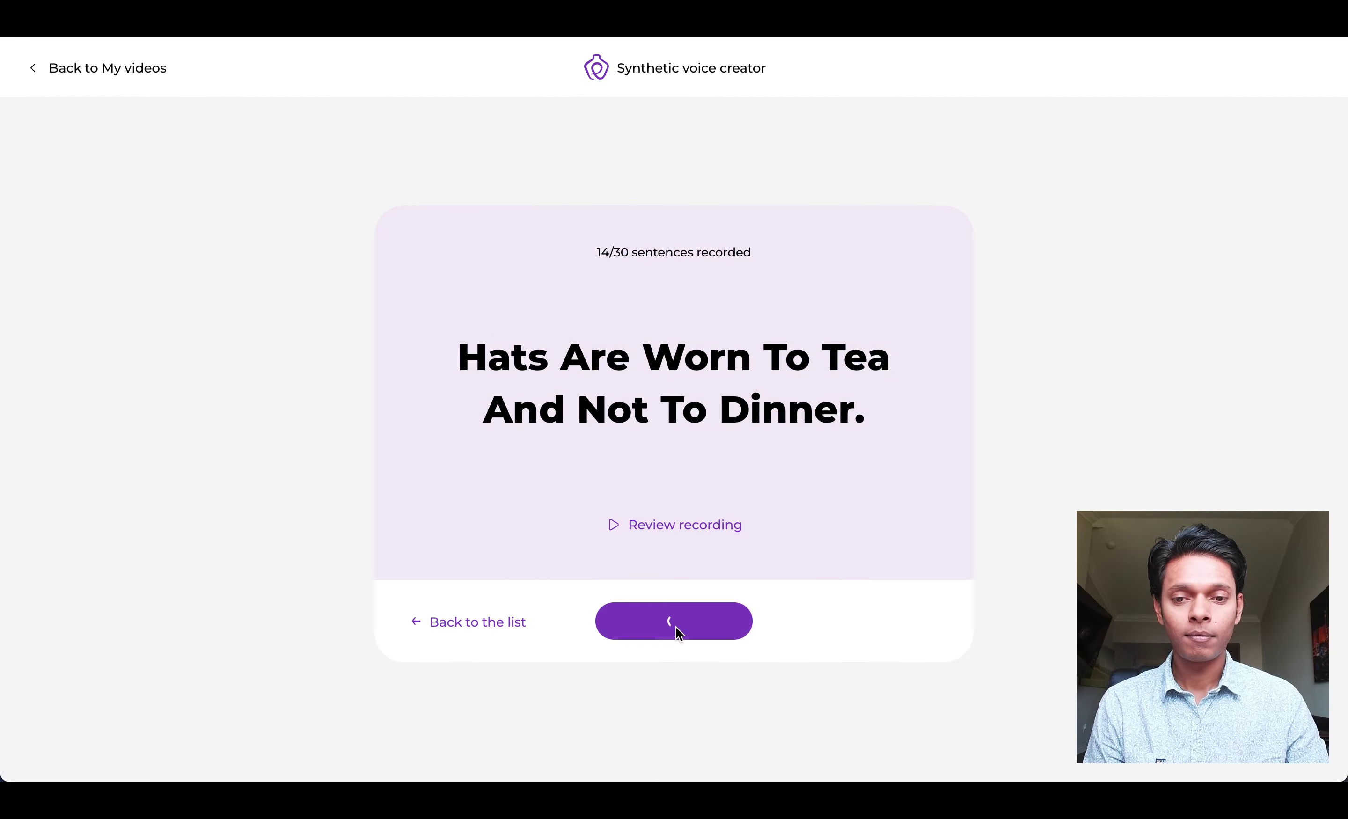
# - Record and save the sentences "Beat The Dust From The Rug Onto The Lawn." and "The Ramp Led Up To The Wide Highway."
pyautogui.click(678, 632)
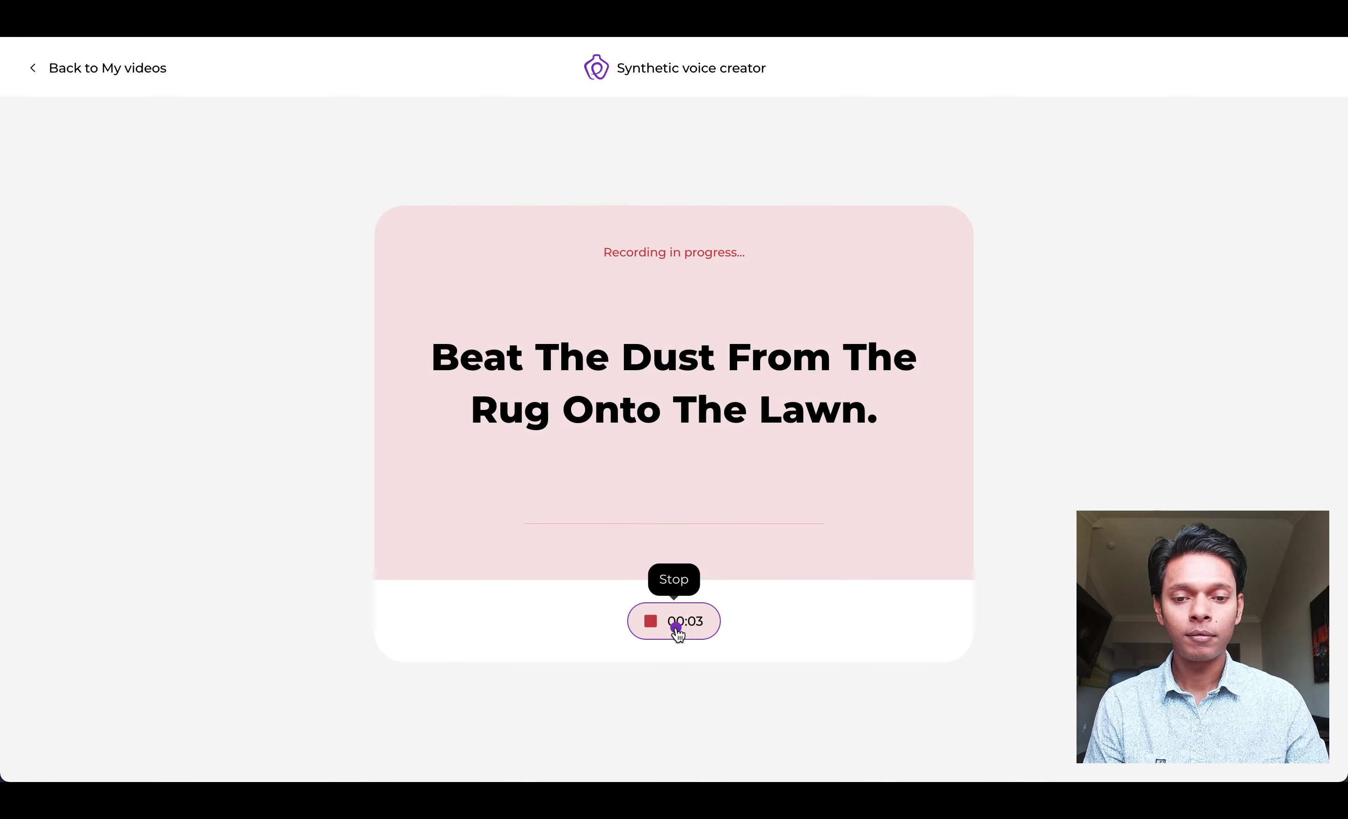
pyautogui.click(676, 630)
pyautogui.click(678, 633)
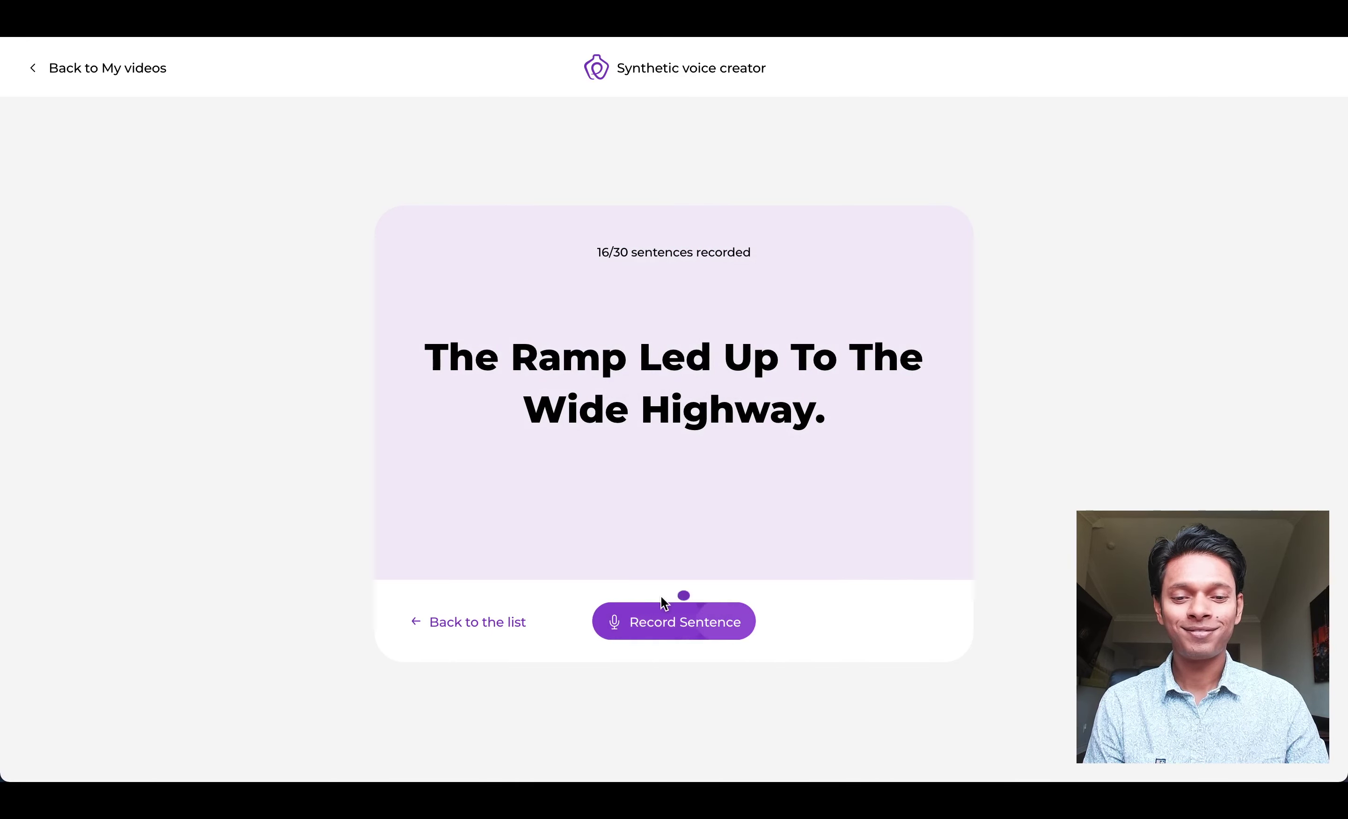
pyautogui.click(669, 626)
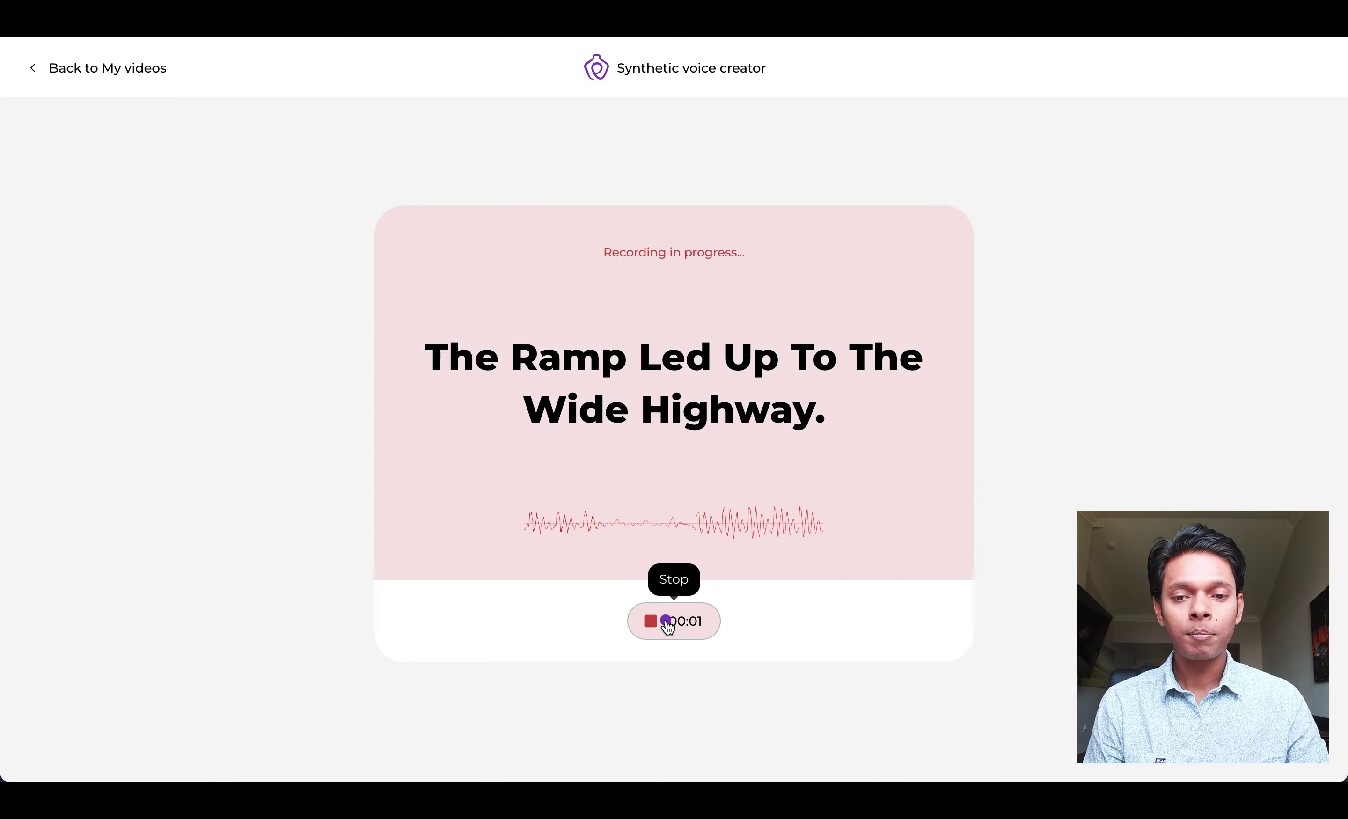
pyautogui.click(668, 624)
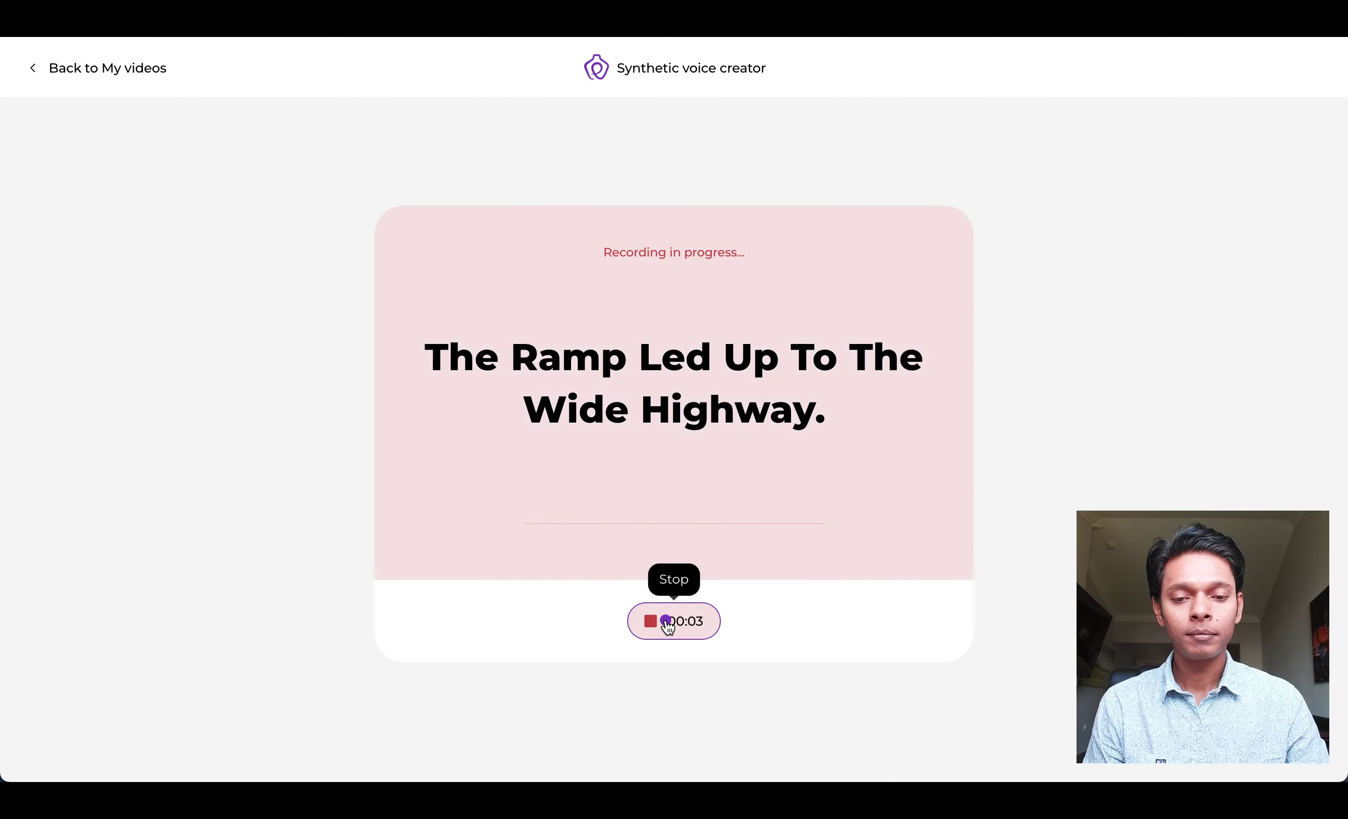
pyautogui.click(668, 624)
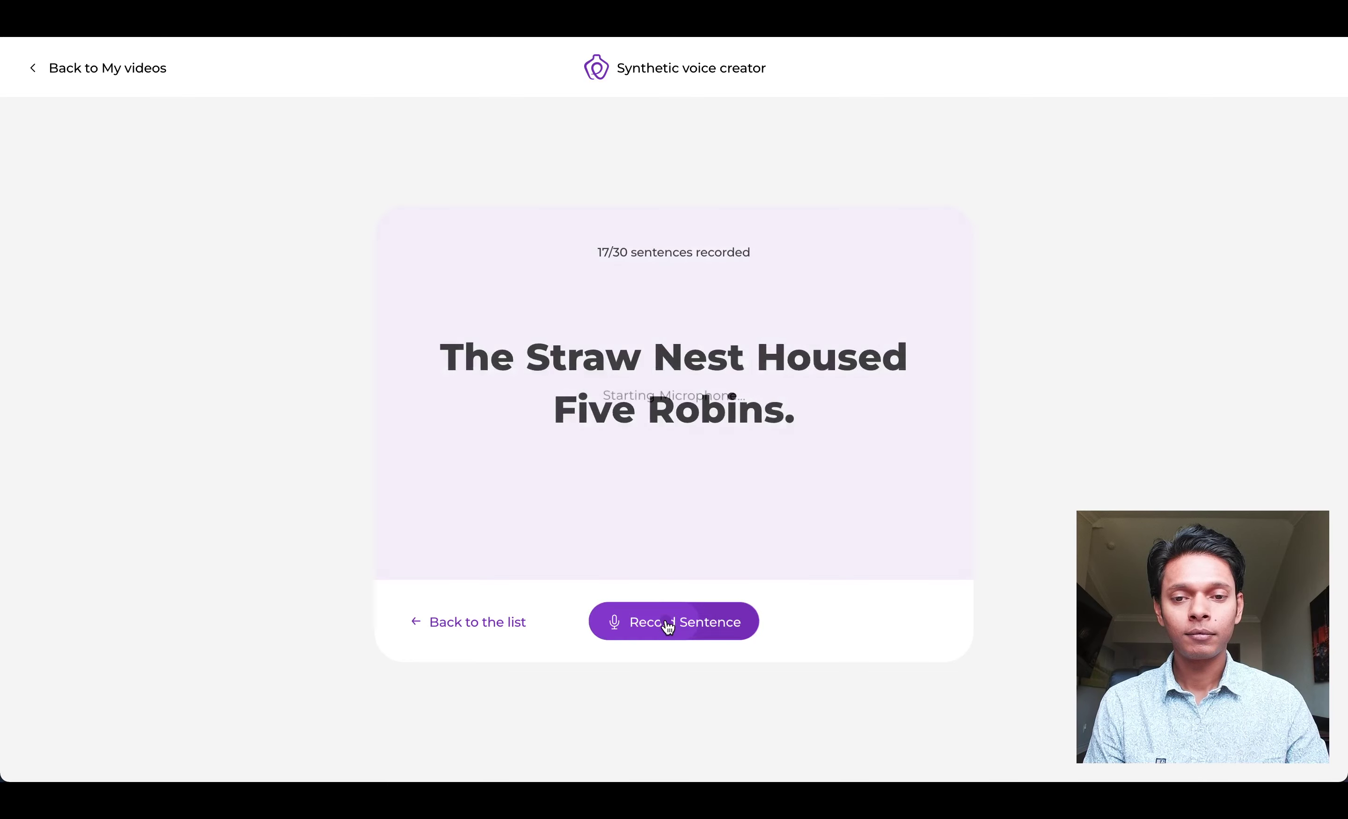
# - Record "The Straw Nest Housed Five Robins.", re-record it, and save the new take
pyautogui.click(668, 624)
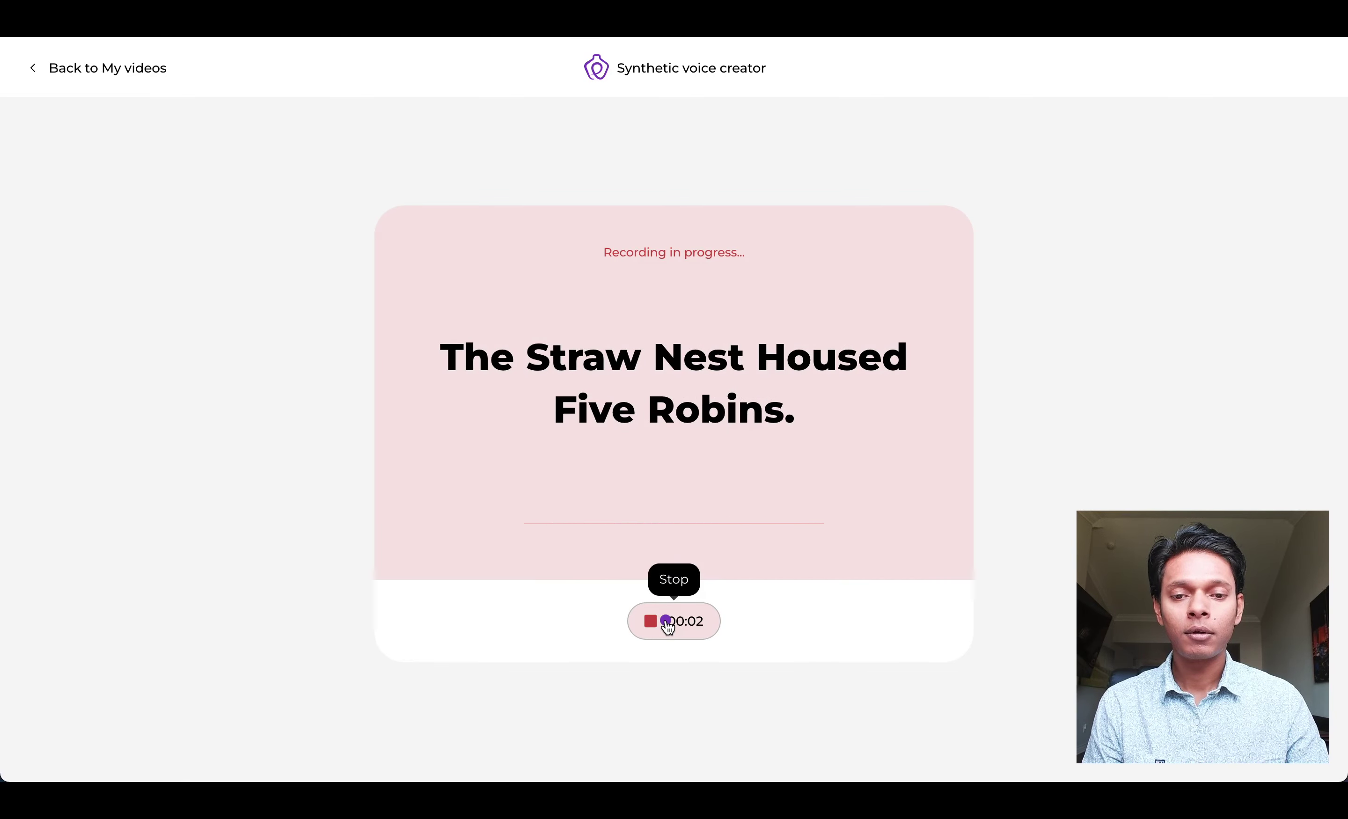
pyautogui.click(668, 624)
pyautogui.click(855, 621)
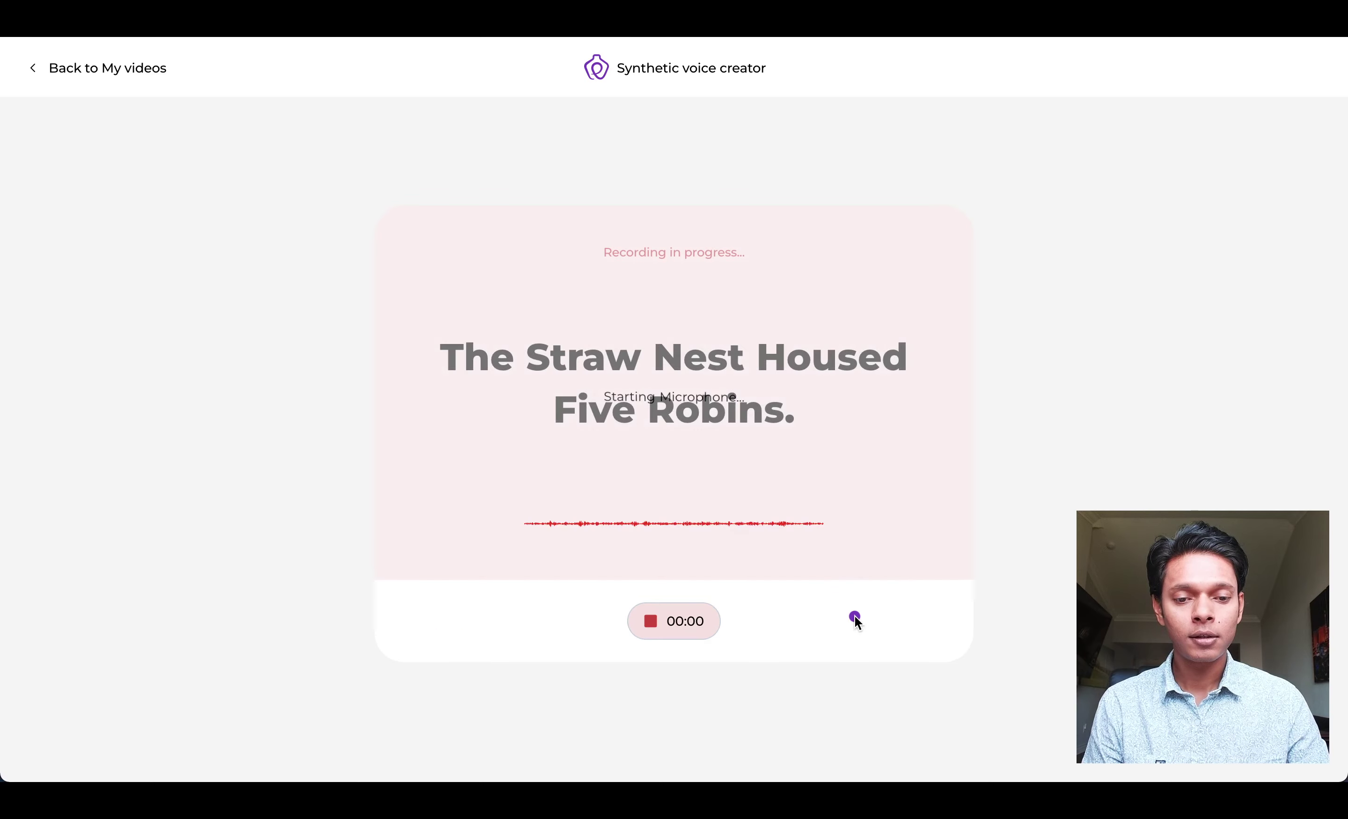
pyautogui.click(704, 624)
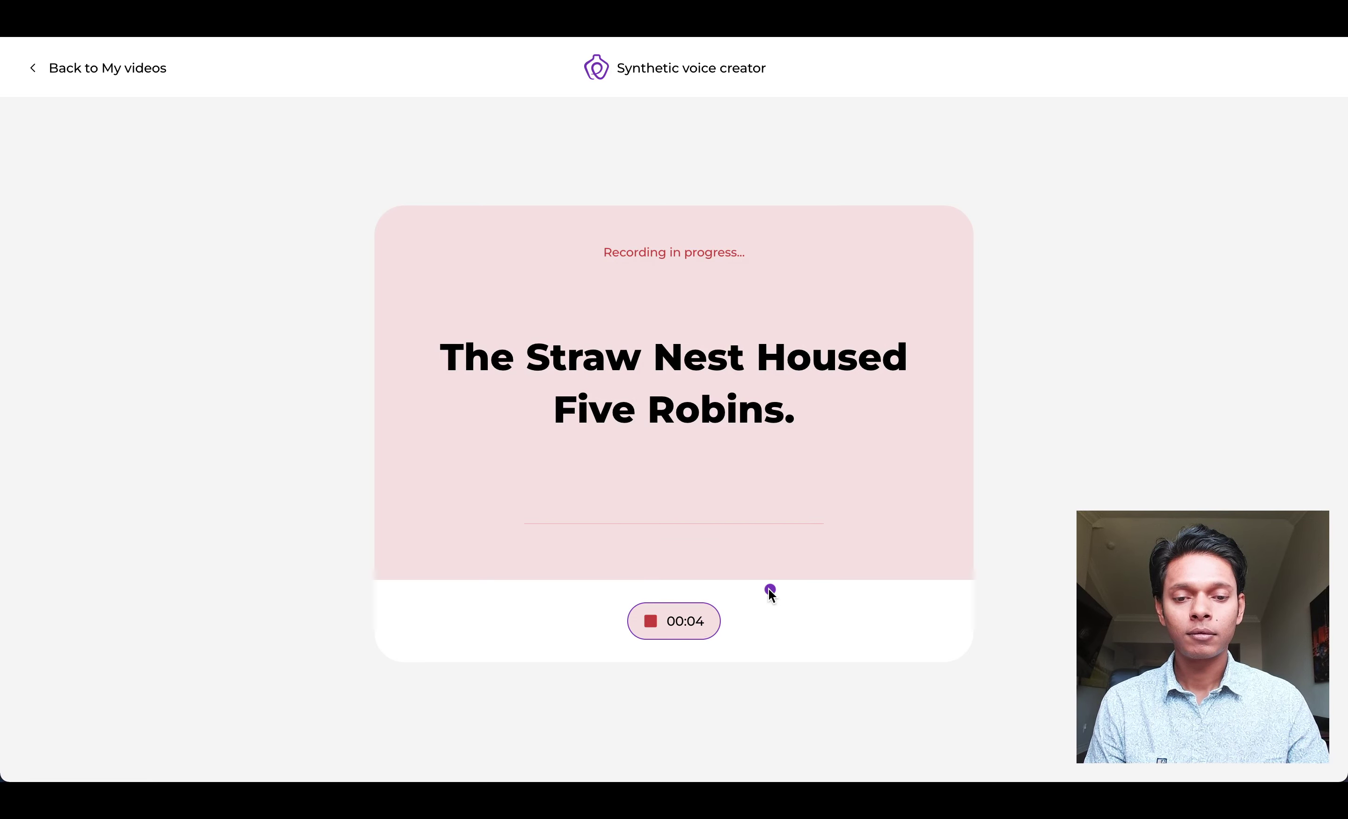
pyautogui.click(703, 626)
pyautogui.click(693, 626)
# - Record and save the sentences "Say It Slow!Y But Make It Ring Clear." and "Screen The Porch With Woven Straw Mats."
pyautogui.click(695, 626)
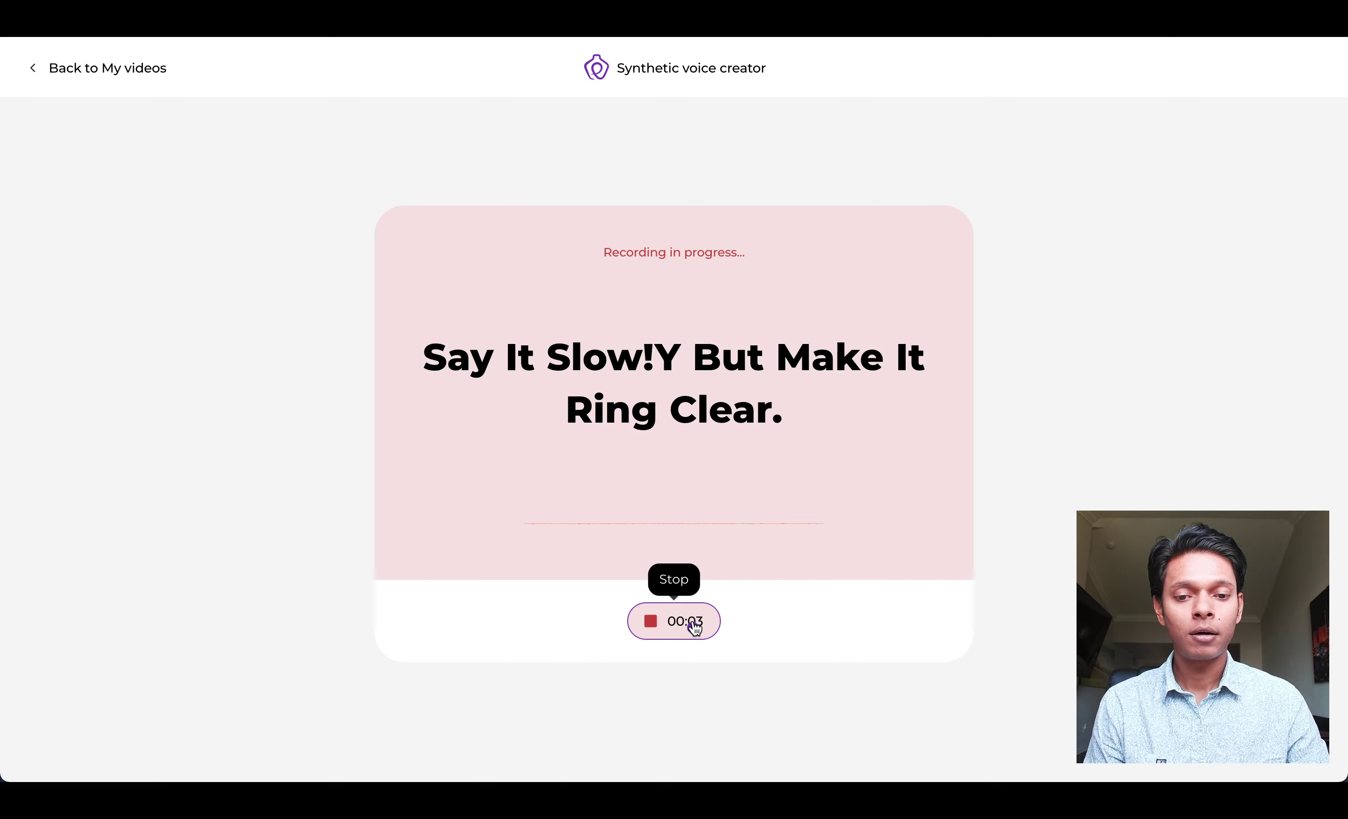
pyautogui.click(695, 627)
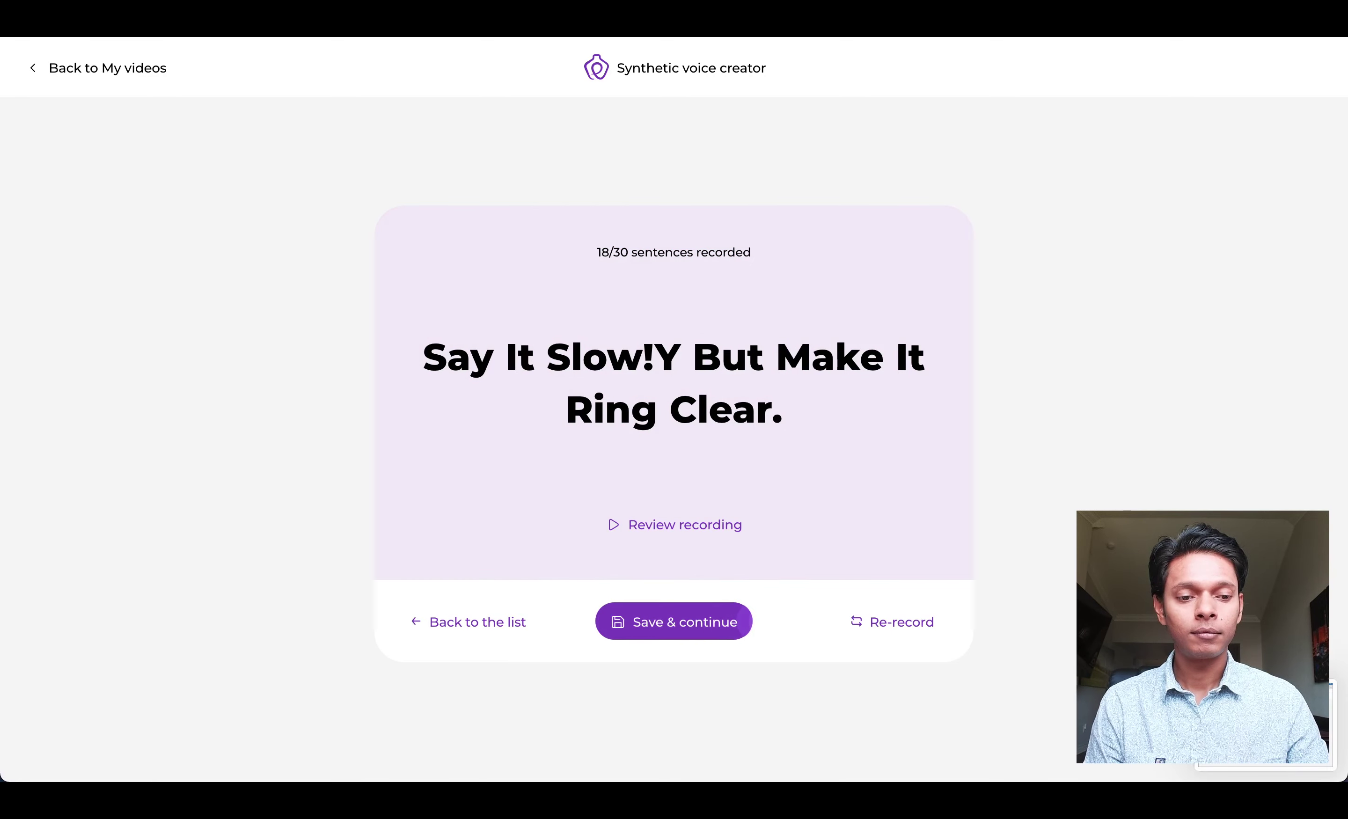
pyautogui.click(721, 625)
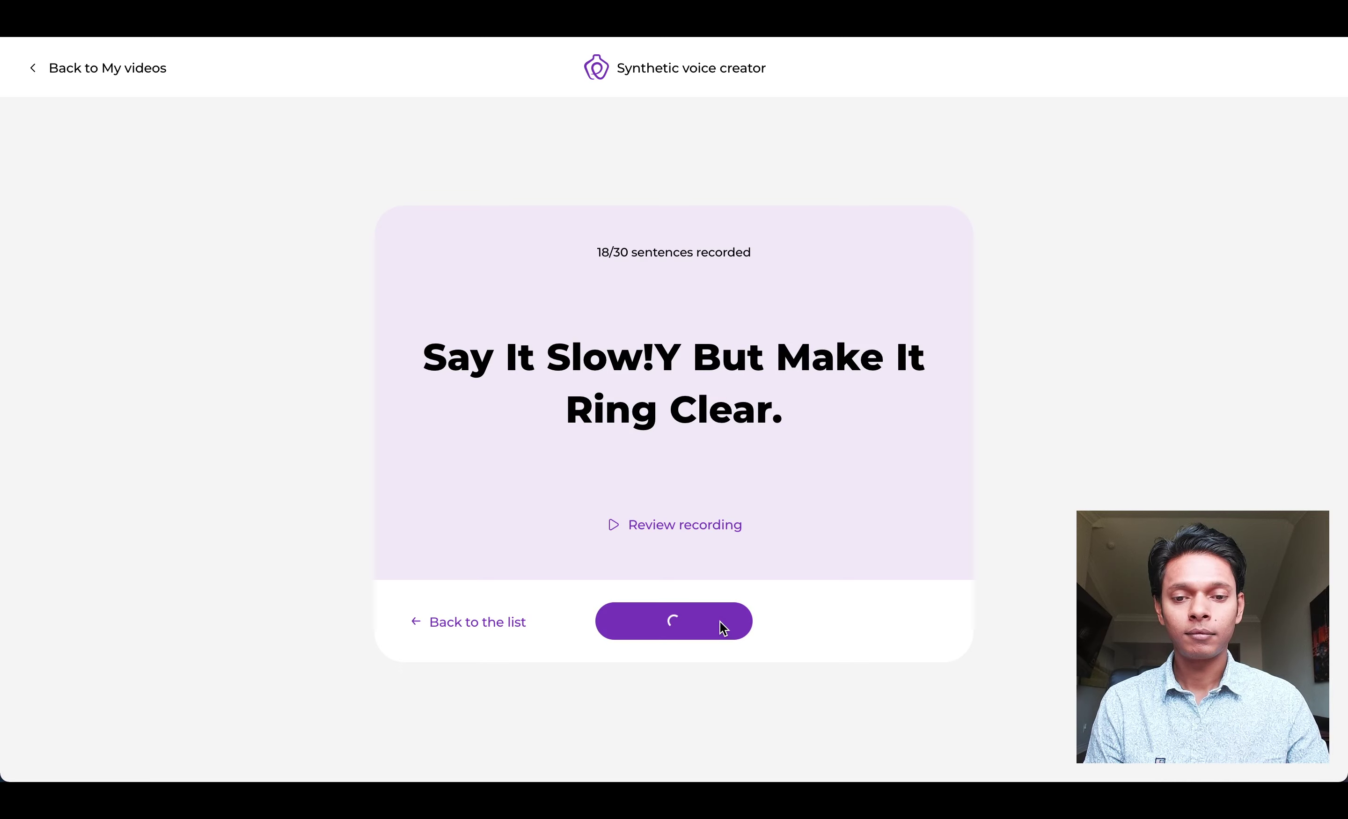
pyautogui.click(722, 627)
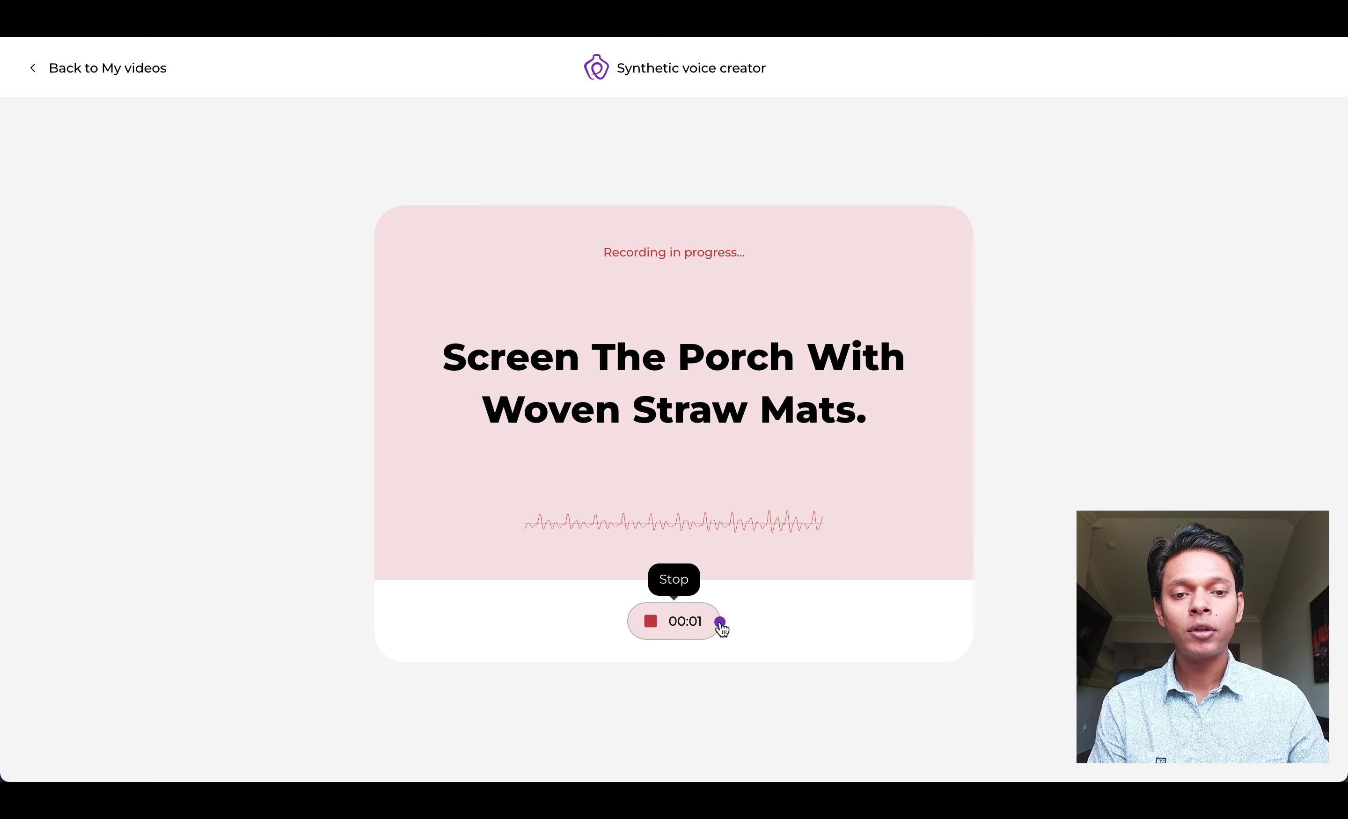
pyautogui.click(702, 628)
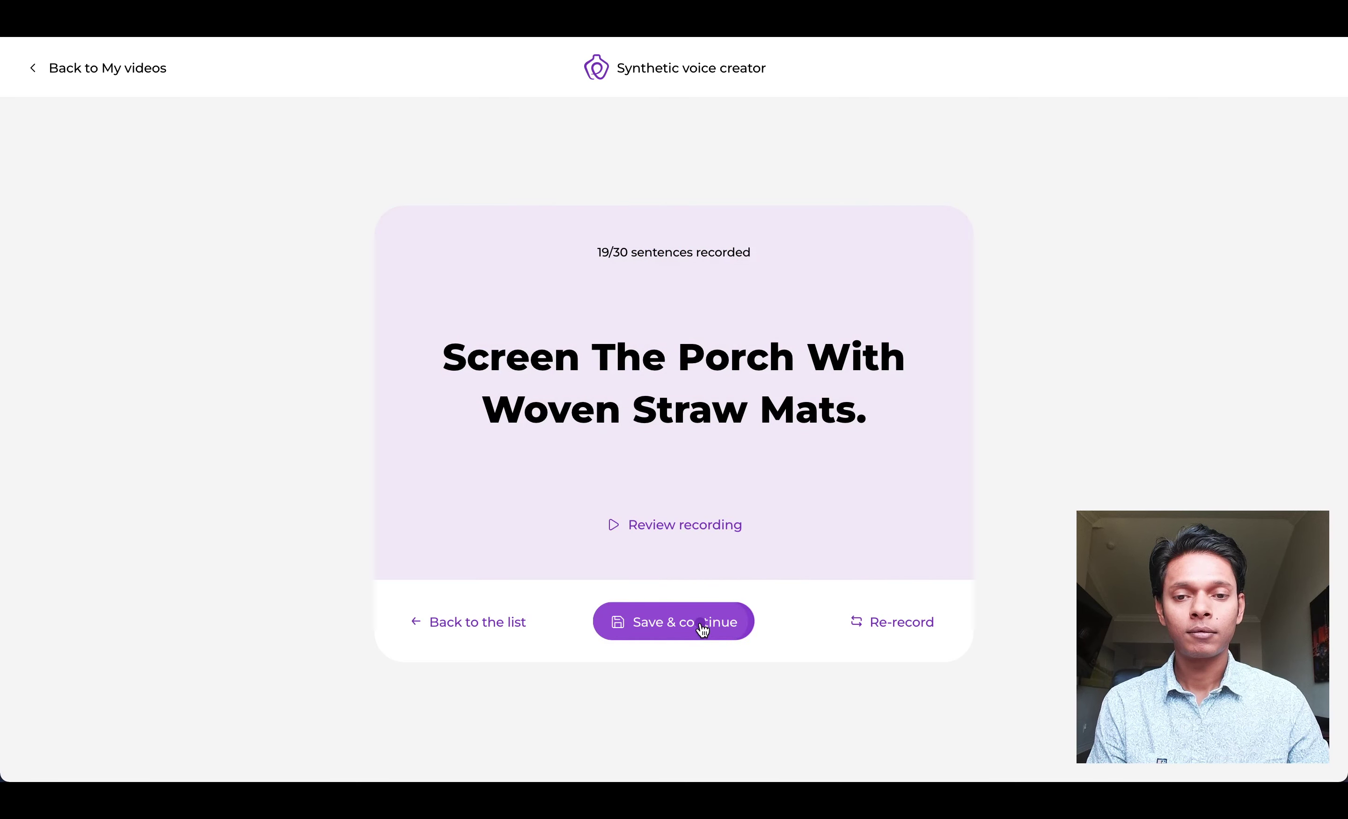
pyautogui.click(702, 628)
# - Record and save the sentences "Tear A Thin Sheet From The Yellow Pad." and "A Streak Of Color Ran Down The Left Edge."
pyautogui.click(702, 628)
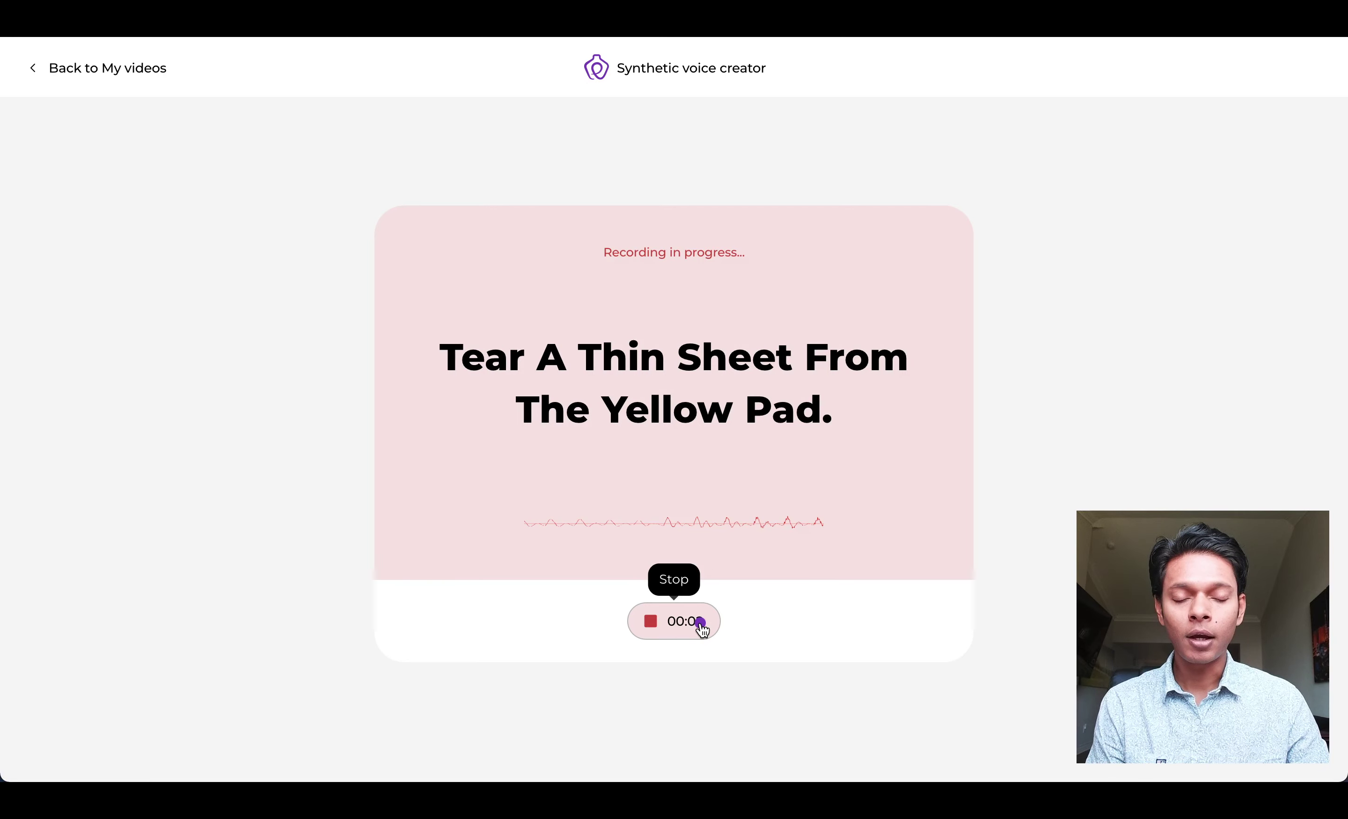
pyautogui.click(703, 628)
pyautogui.click(702, 628)
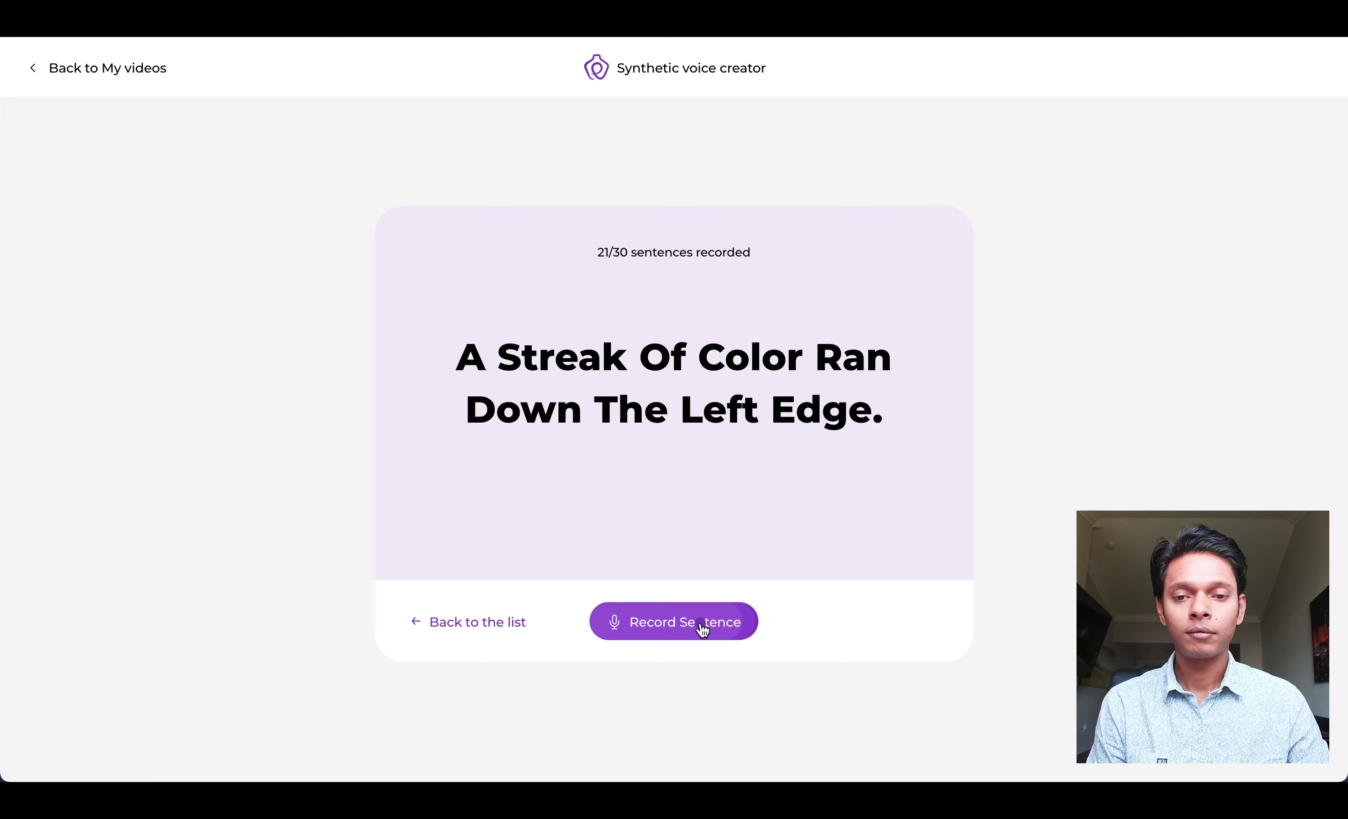
pyautogui.click(702, 627)
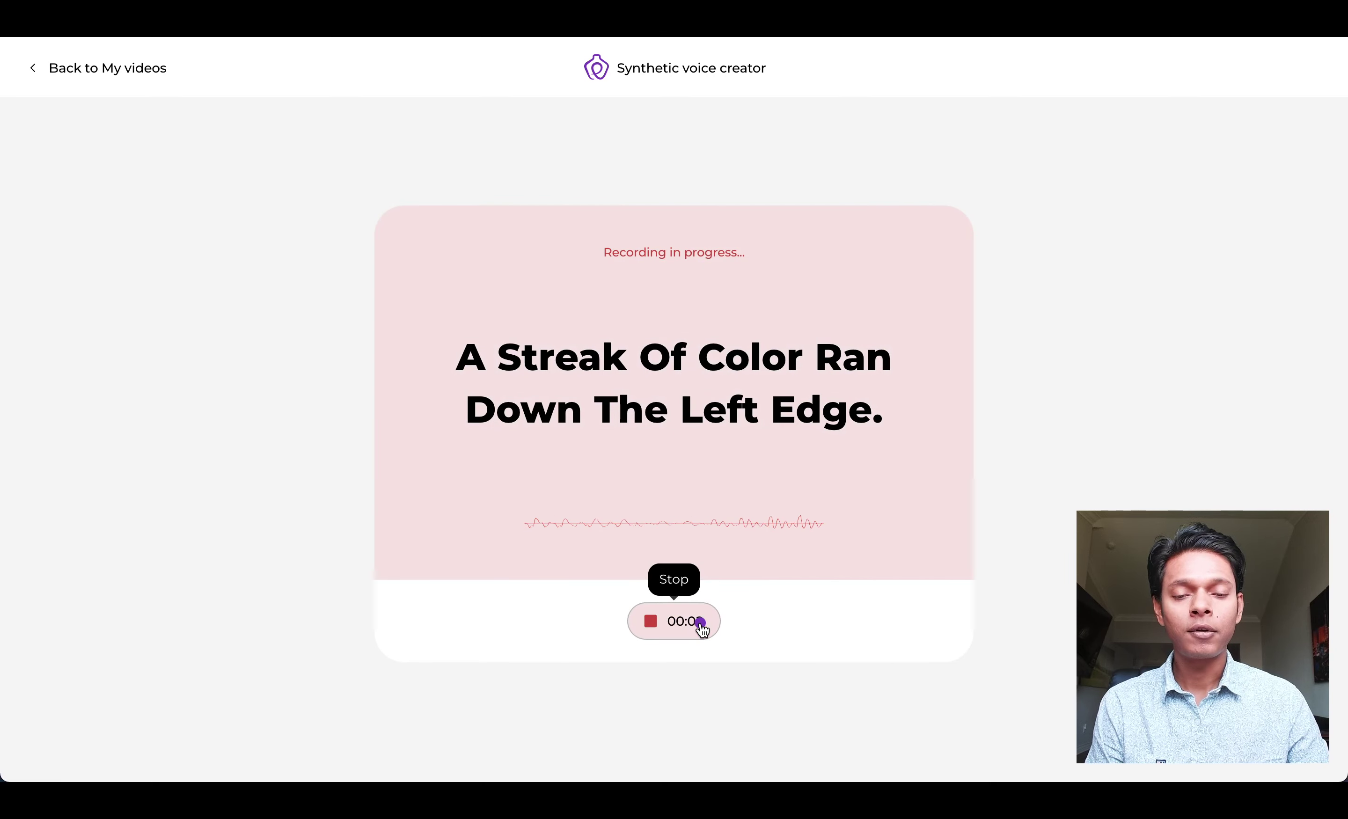
pyautogui.click(702, 627)
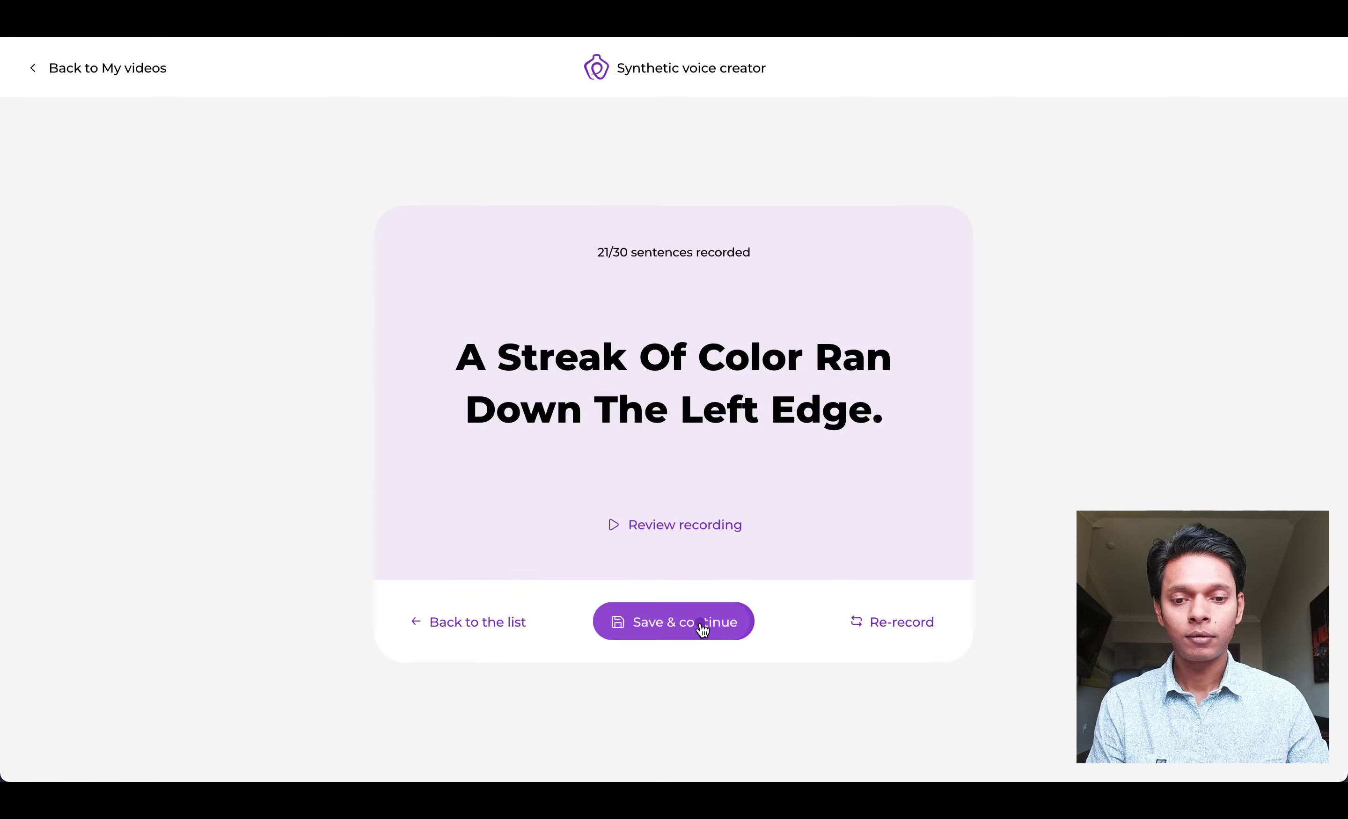
pyautogui.click(702, 622)
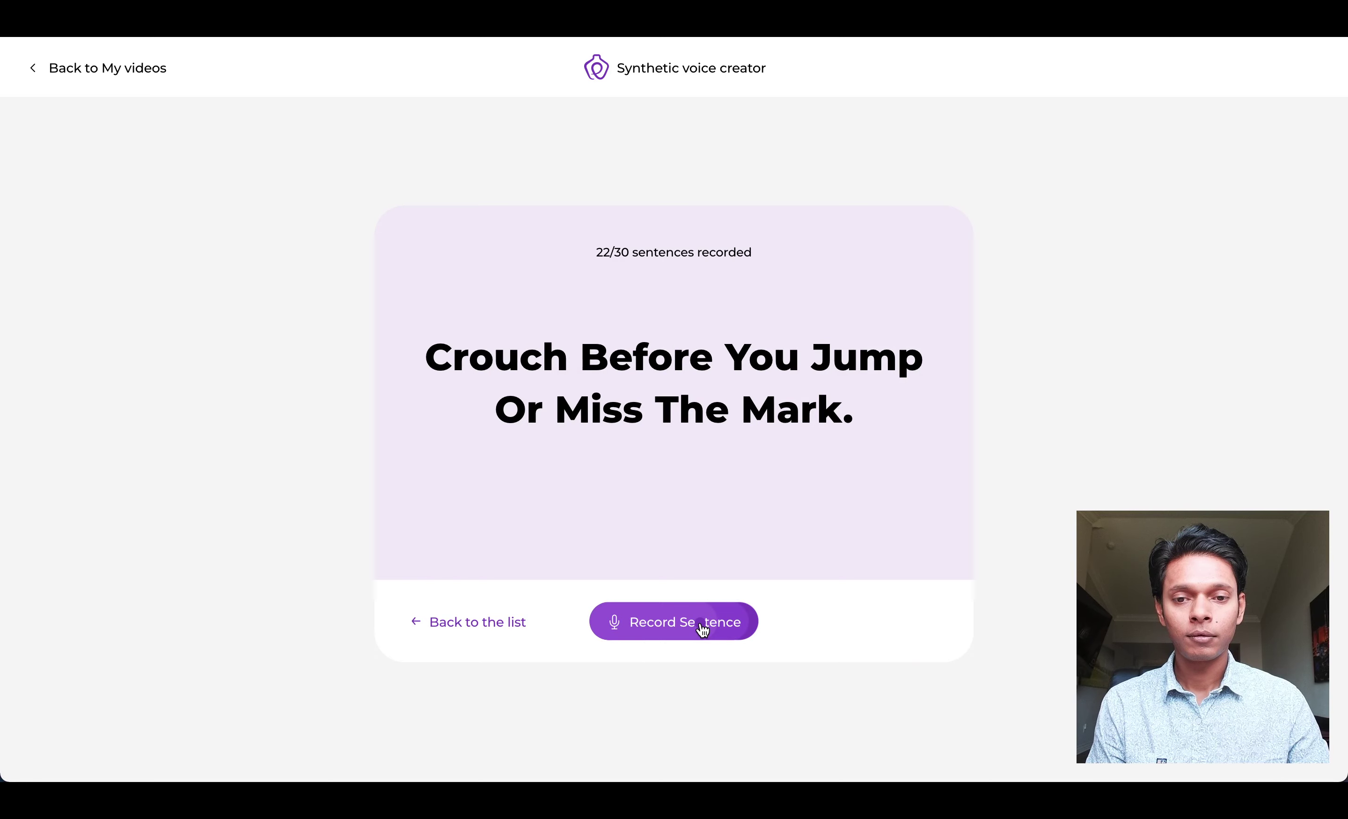
# - Record and save the sentences "Crouch Before You Jump Or Miss The Mark." and "Pack The Kits And Don’t Forget The Salt."
pyautogui.click(702, 628)
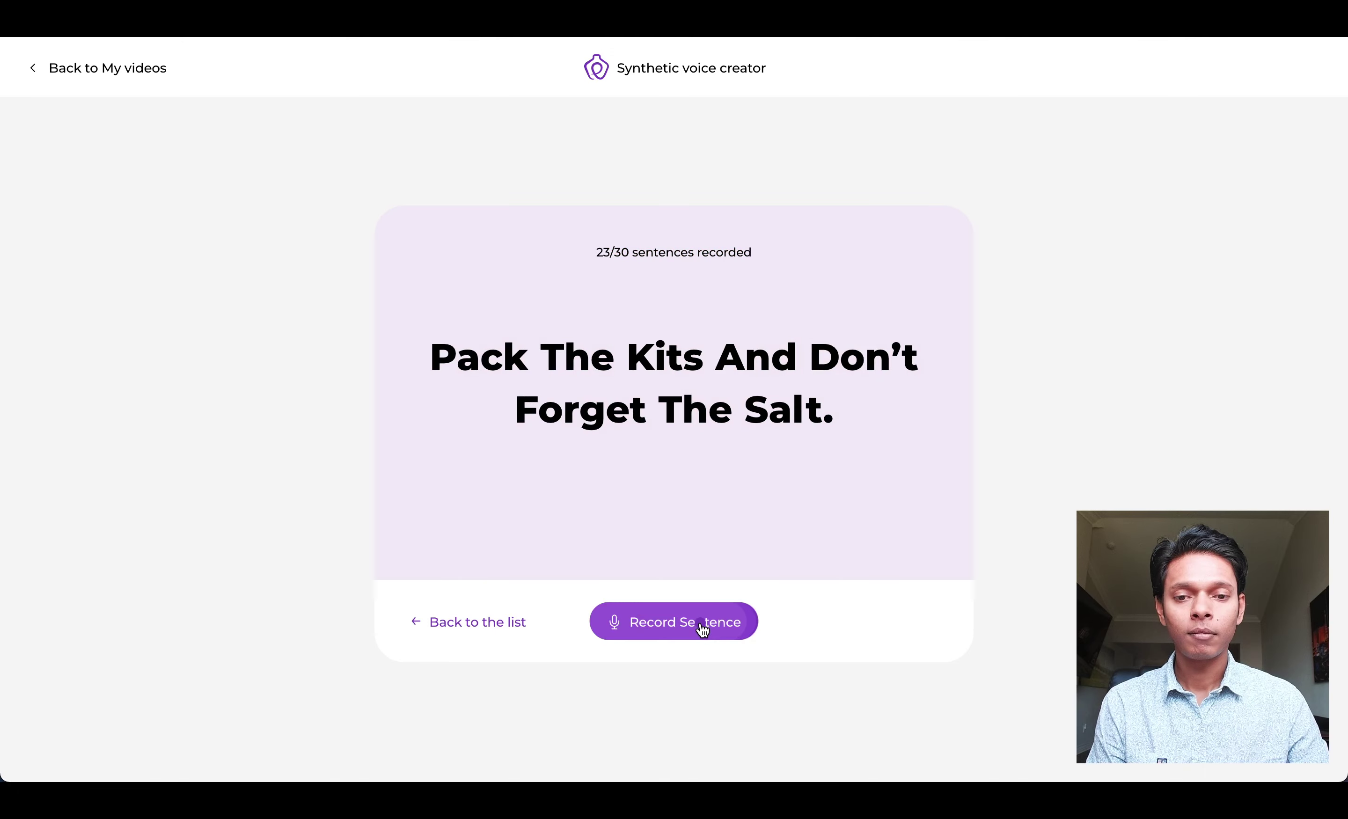
pyautogui.click(702, 625)
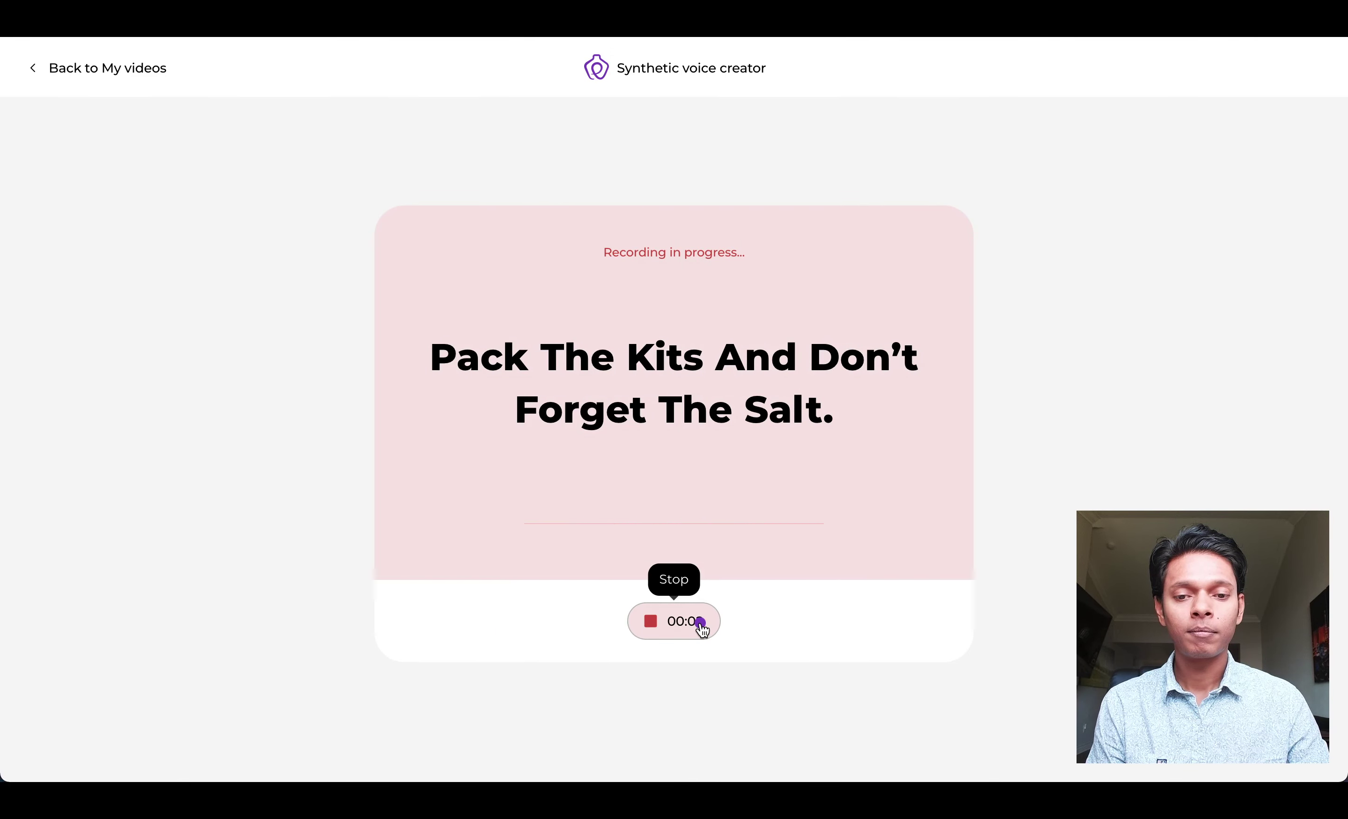
pyautogui.click(701, 626)
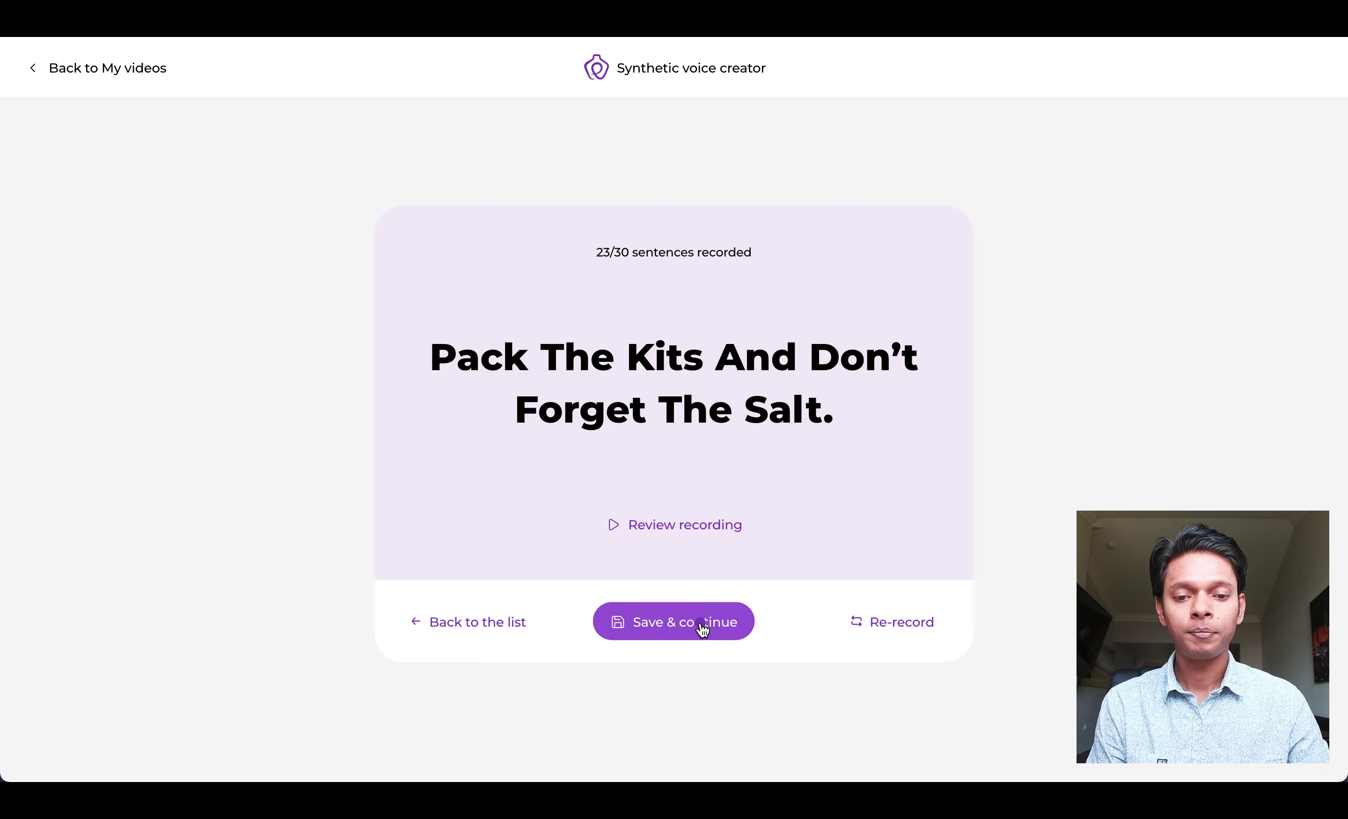
pyautogui.click(702, 625)
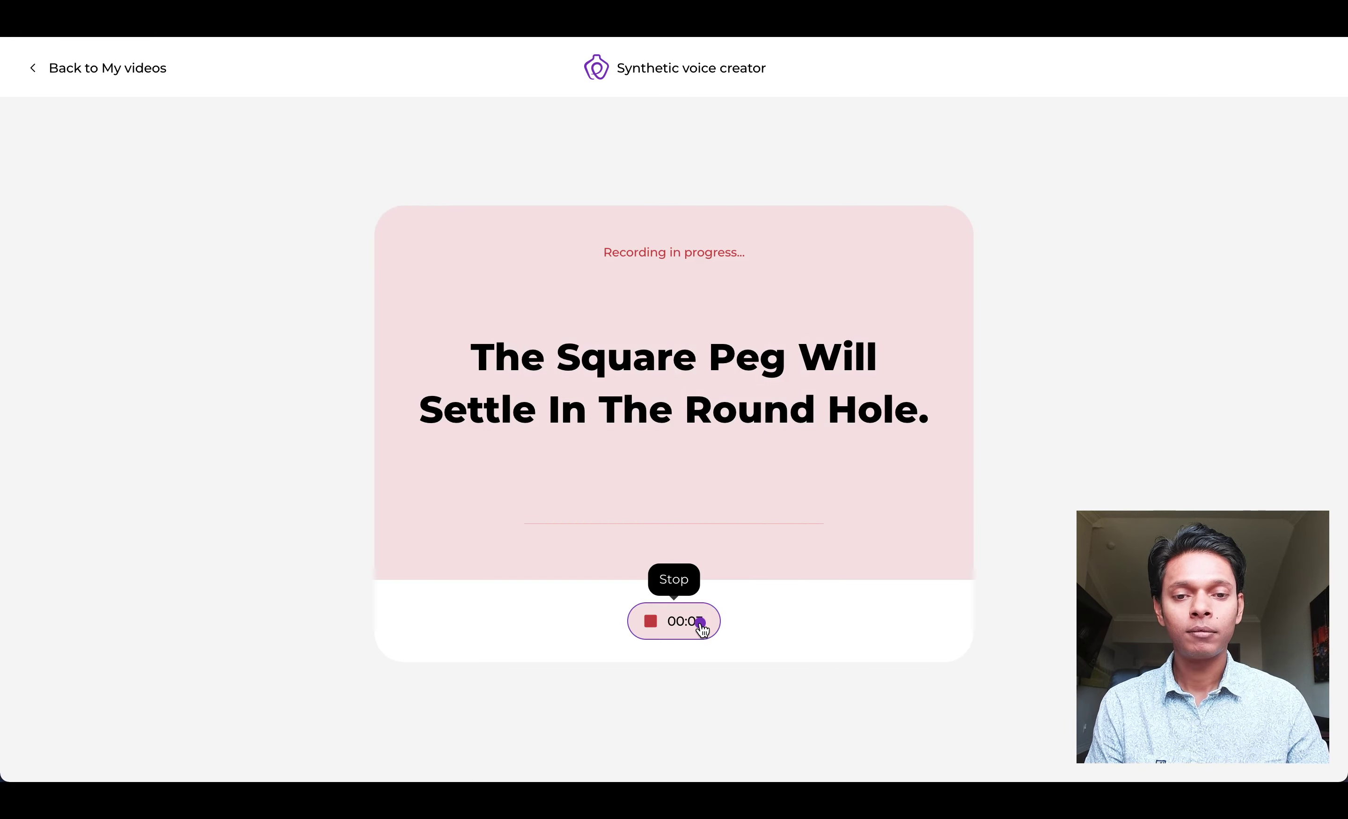
# - Record and save the sentences "The Square Peg Will Settle In The Round Hole." and "It Was Done Before The Boy Could See It."
pyautogui.click(701, 627)
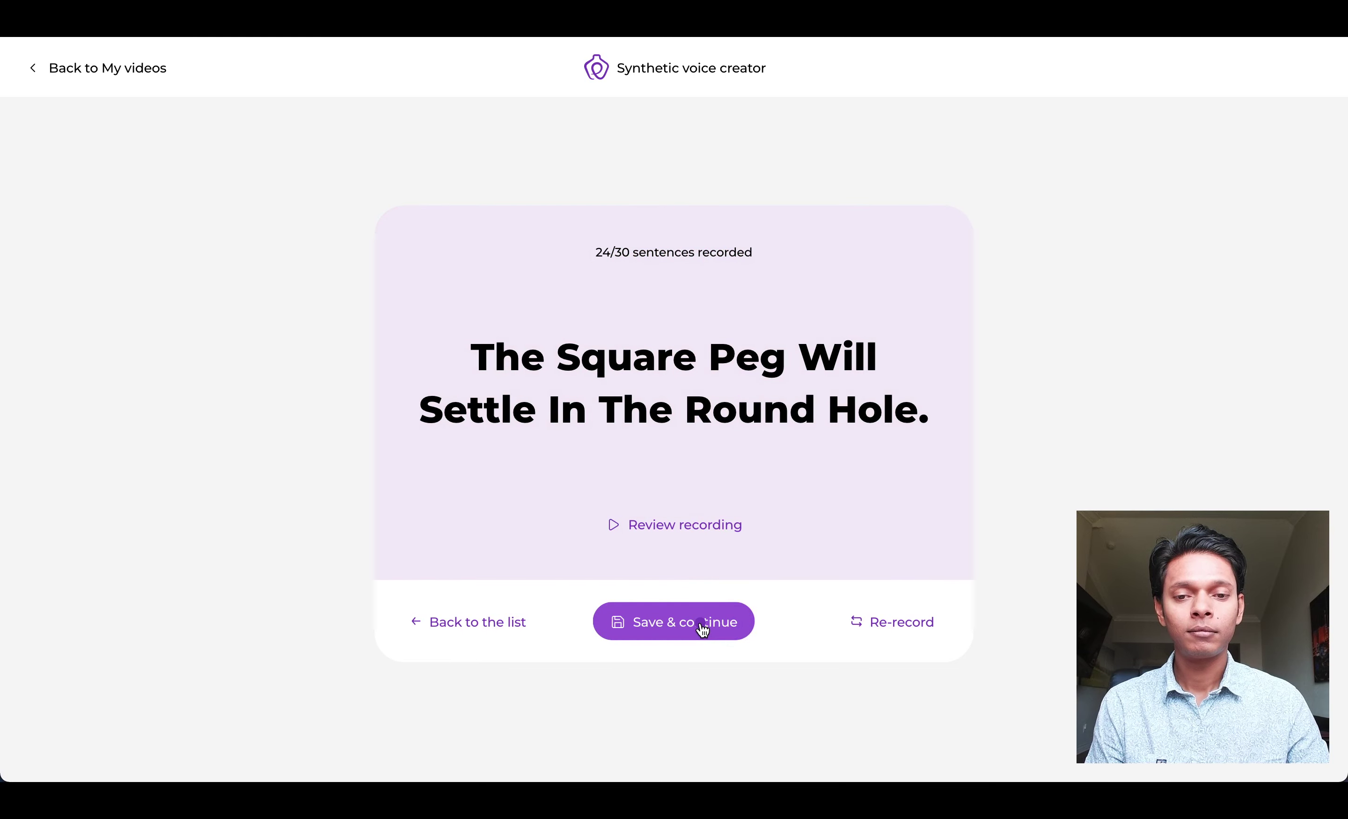
pyautogui.click(702, 625)
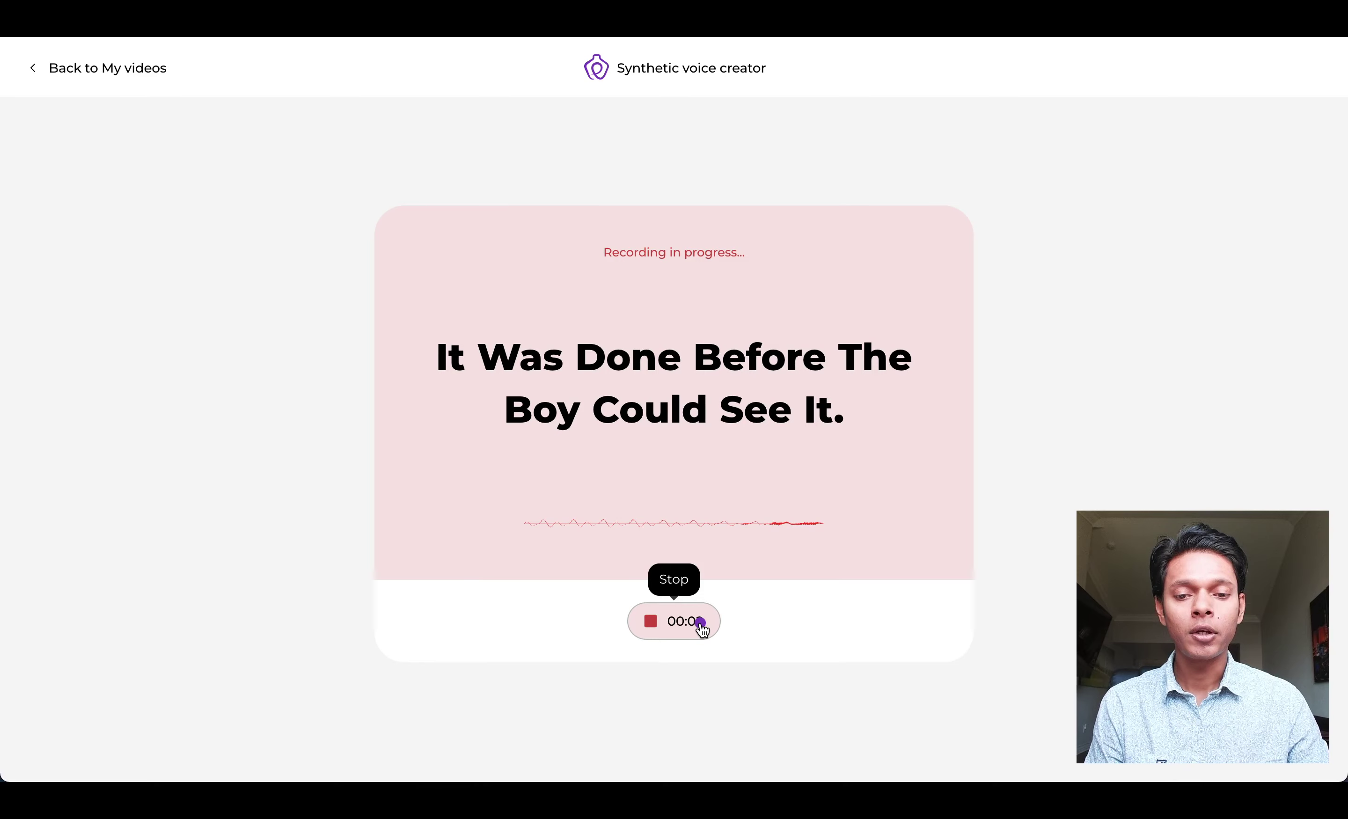
pyautogui.click(701, 622)
pyautogui.click(700, 623)
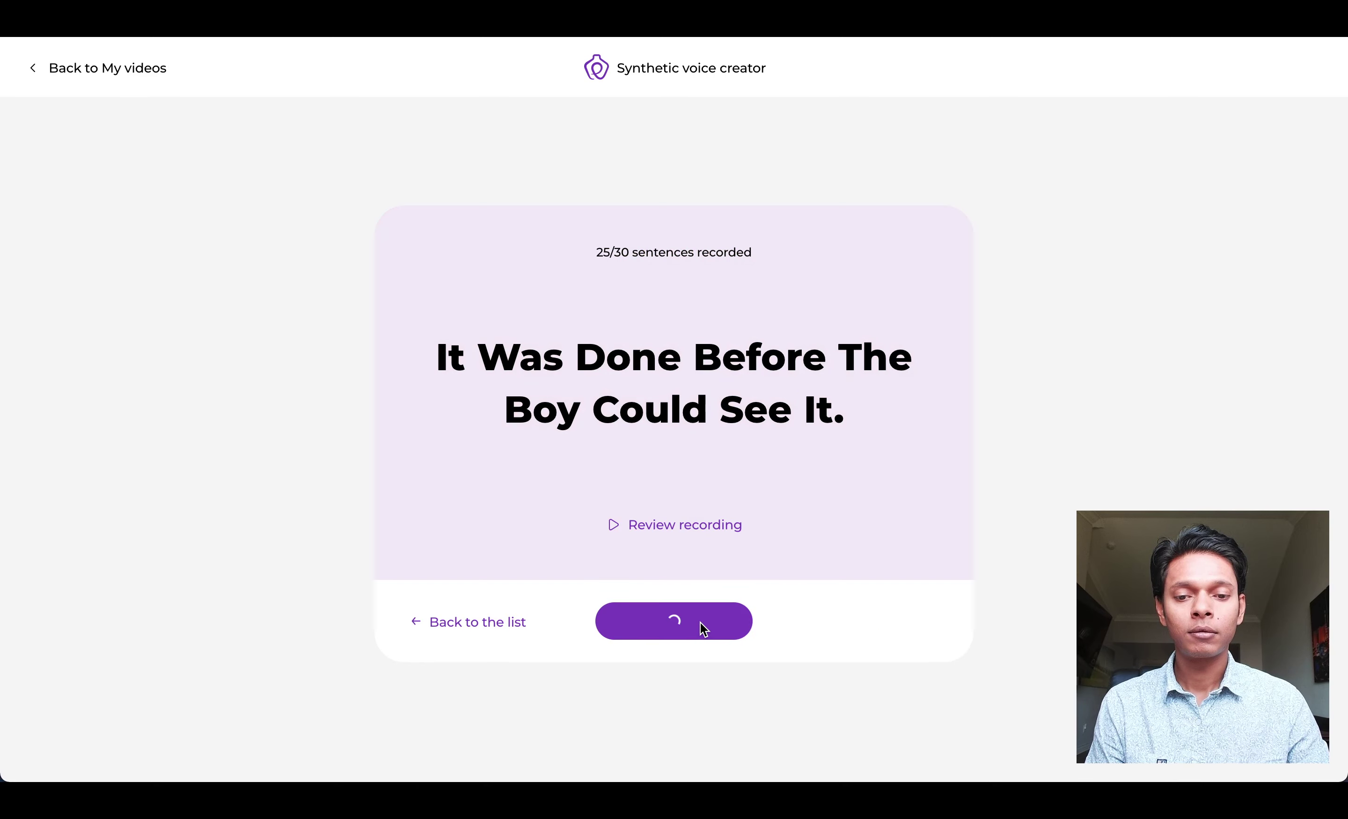
# - Record and save the sentences "Fine Soap Saves Tender Skin." and "A Cruise In Warm Waters In A Sleek Yacht Is Fun."
pyautogui.click(702, 626)
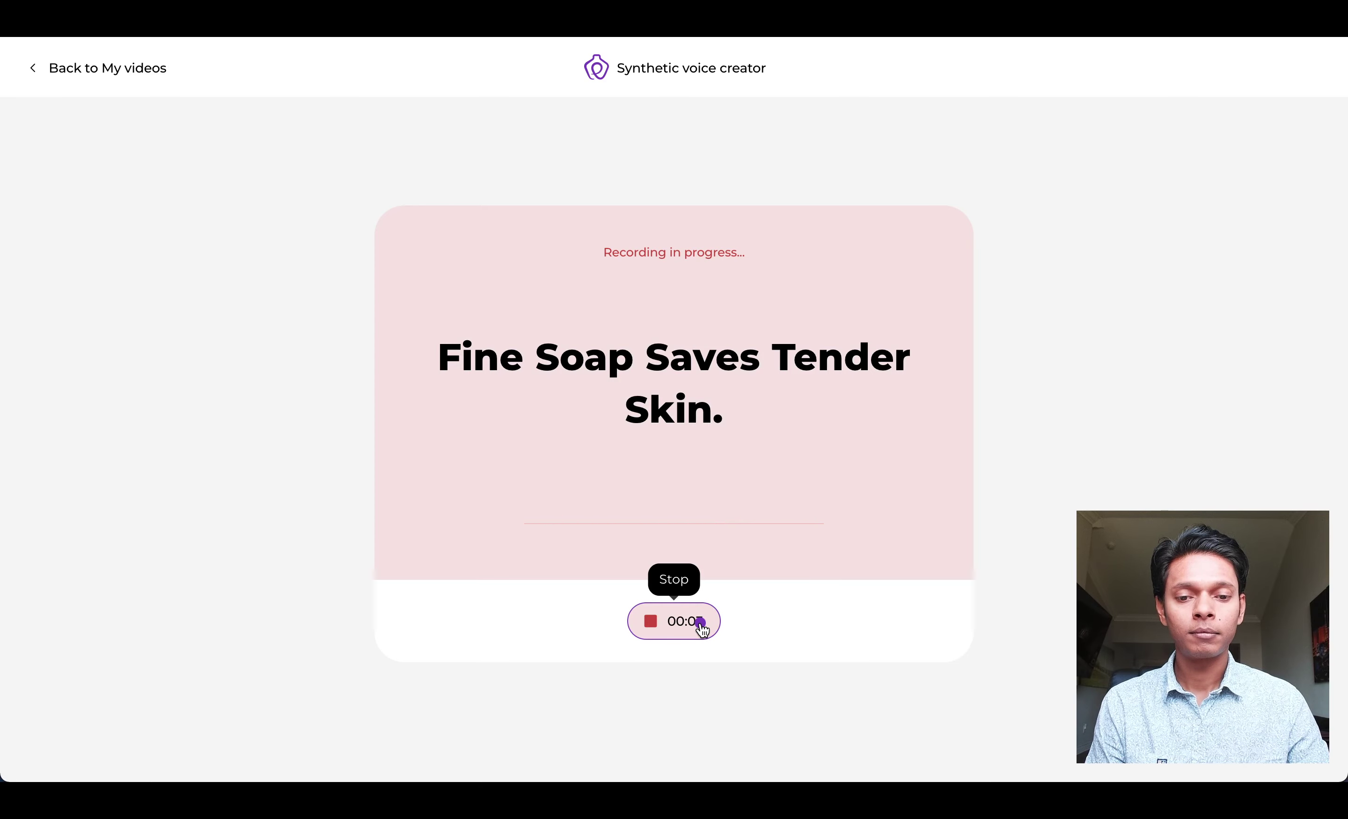
pyautogui.click(702, 626)
pyautogui.click(702, 626)
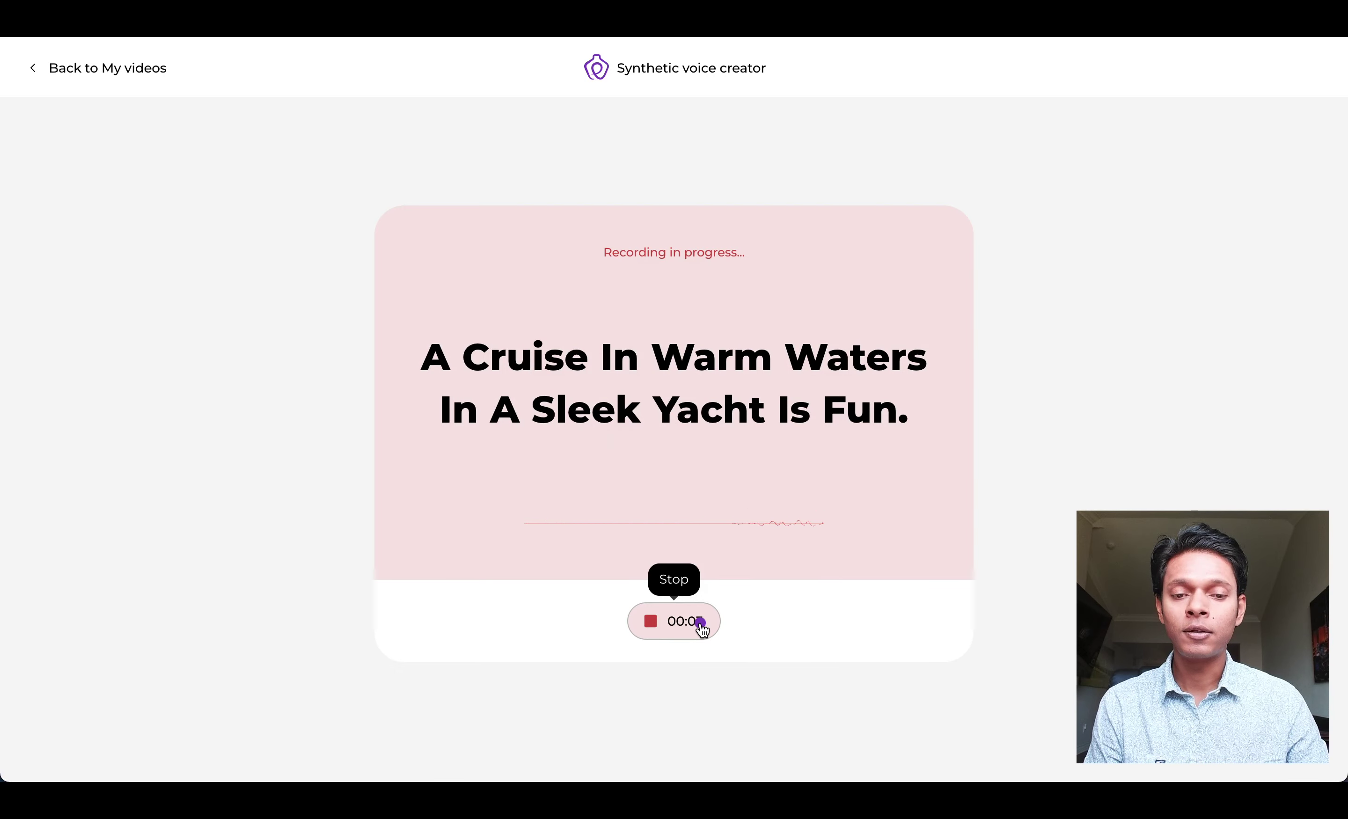
pyautogui.click(702, 629)
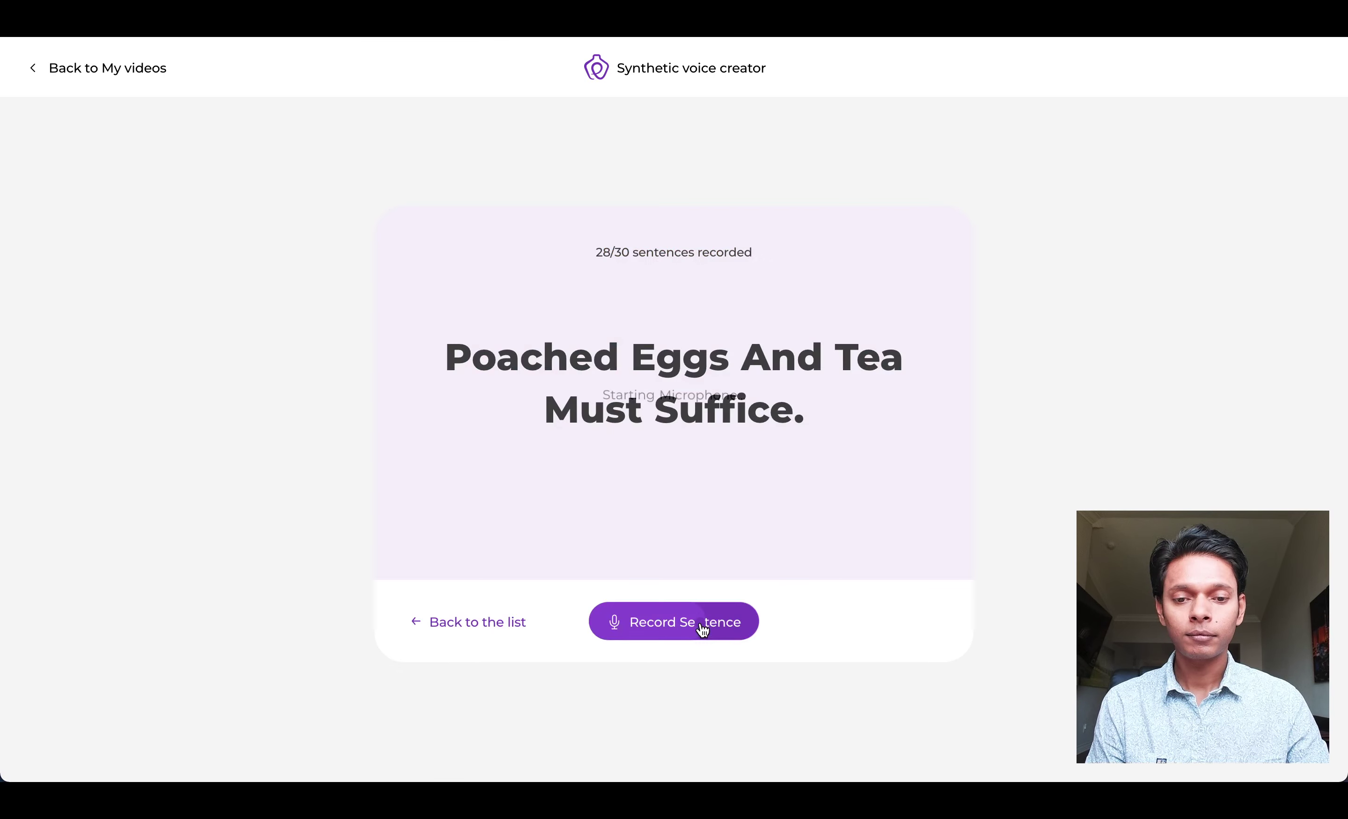
# - Record and save the sentence "Poached Eggs And Tea Must Suffice."
pyautogui.click(702, 630)
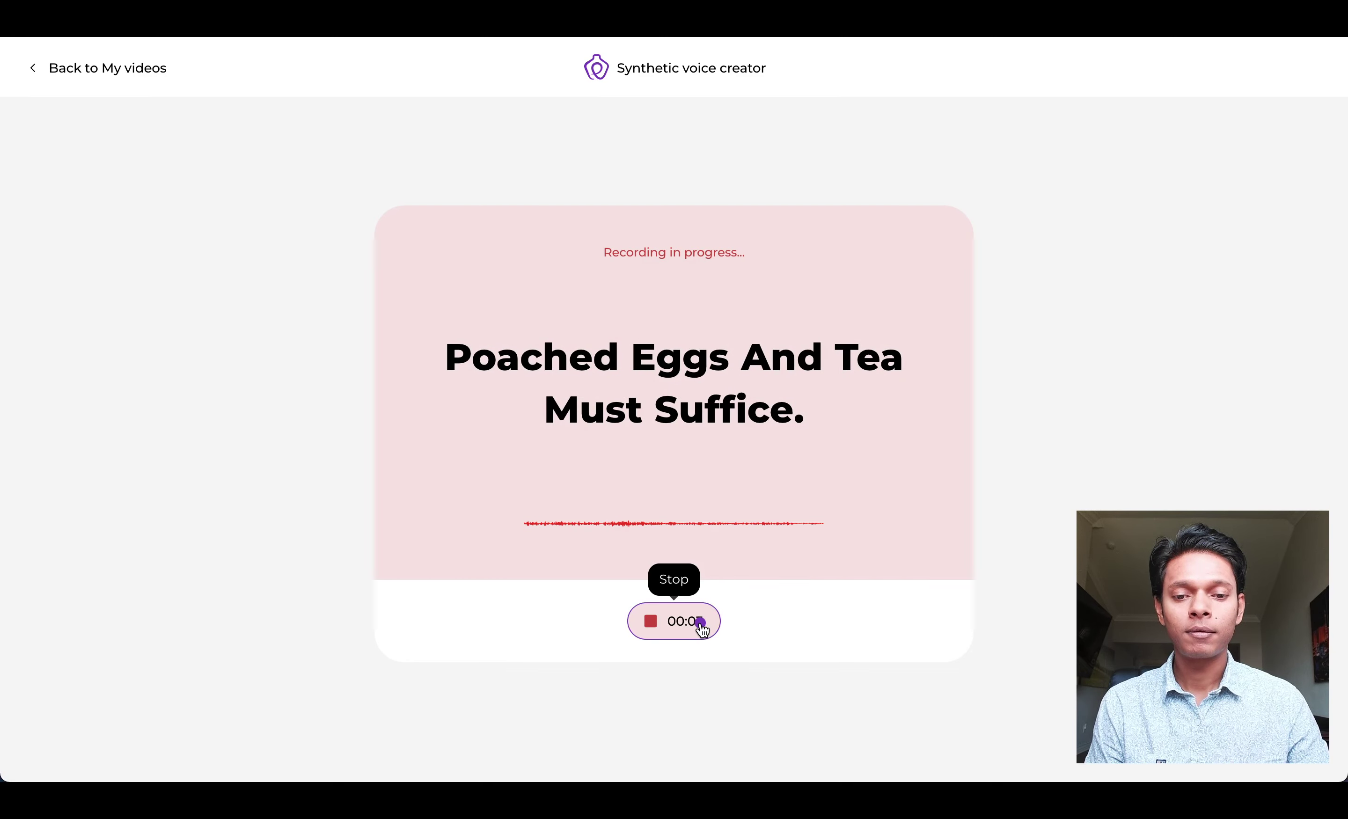
pyautogui.click(701, 629)
pyautogui.click(702, 629)
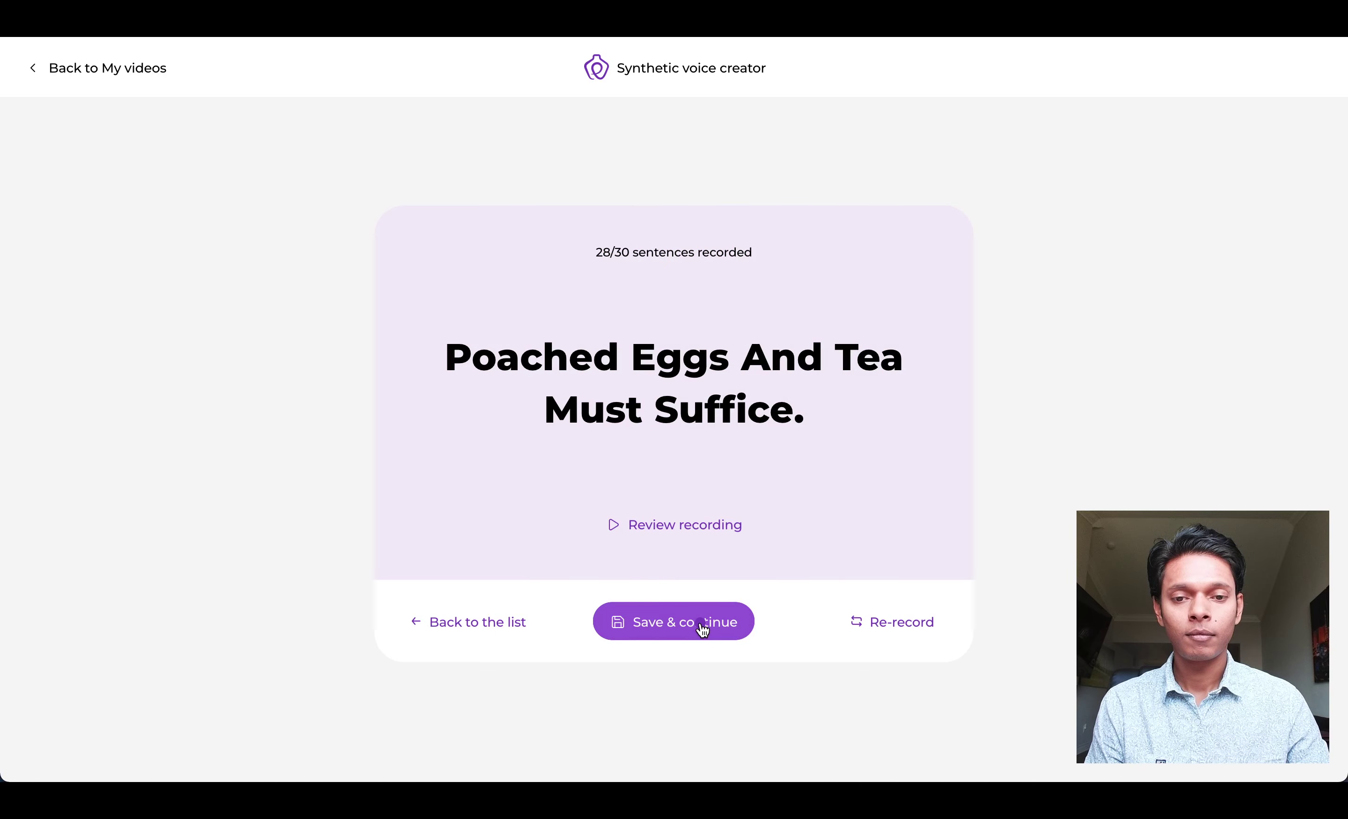
pyautogui.click(702, 629)
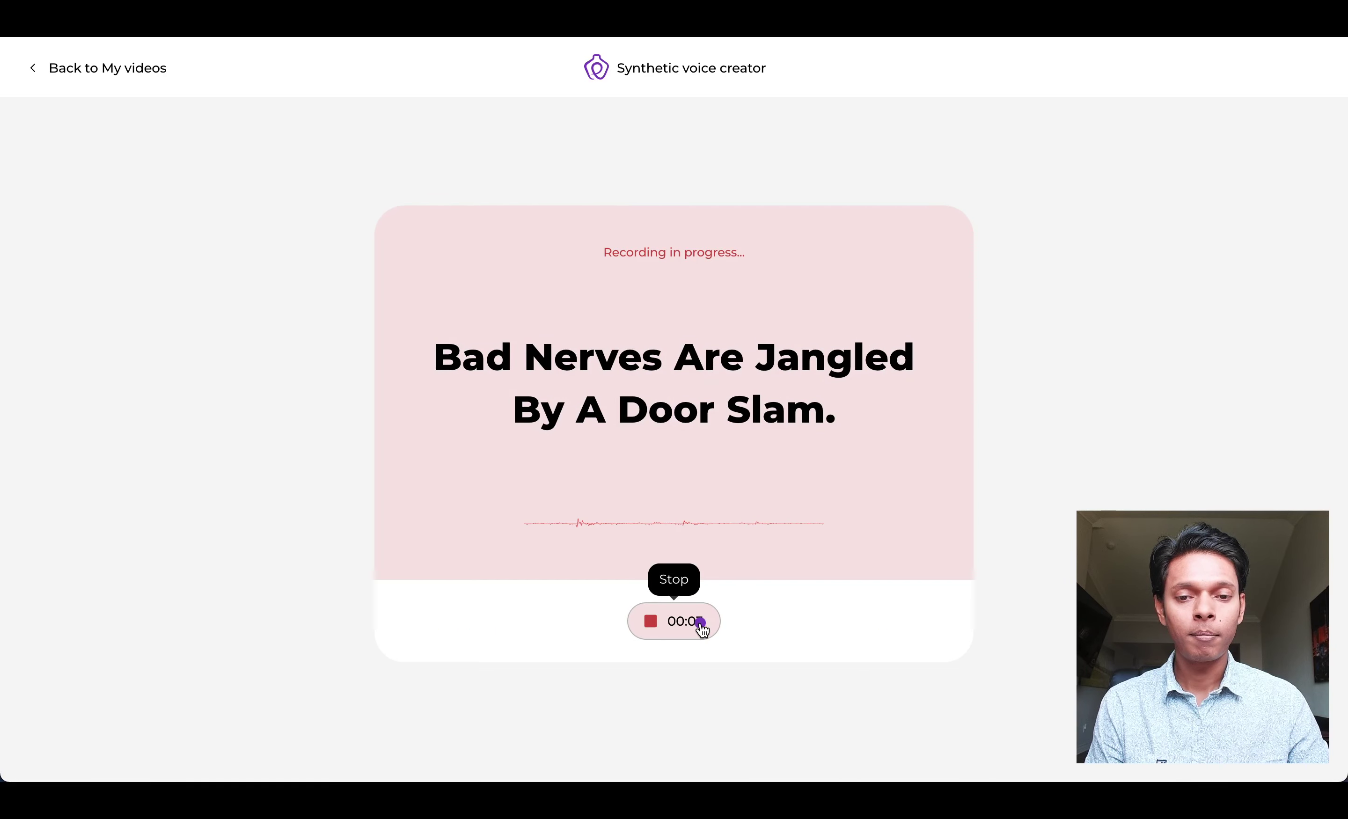
# - Record and save the sentence "Bad Nerves Are Jangled By A Door Slam." and start the AI training of the voice
pyautogui.click(702, 629)
pyautogui.click(703, 629)
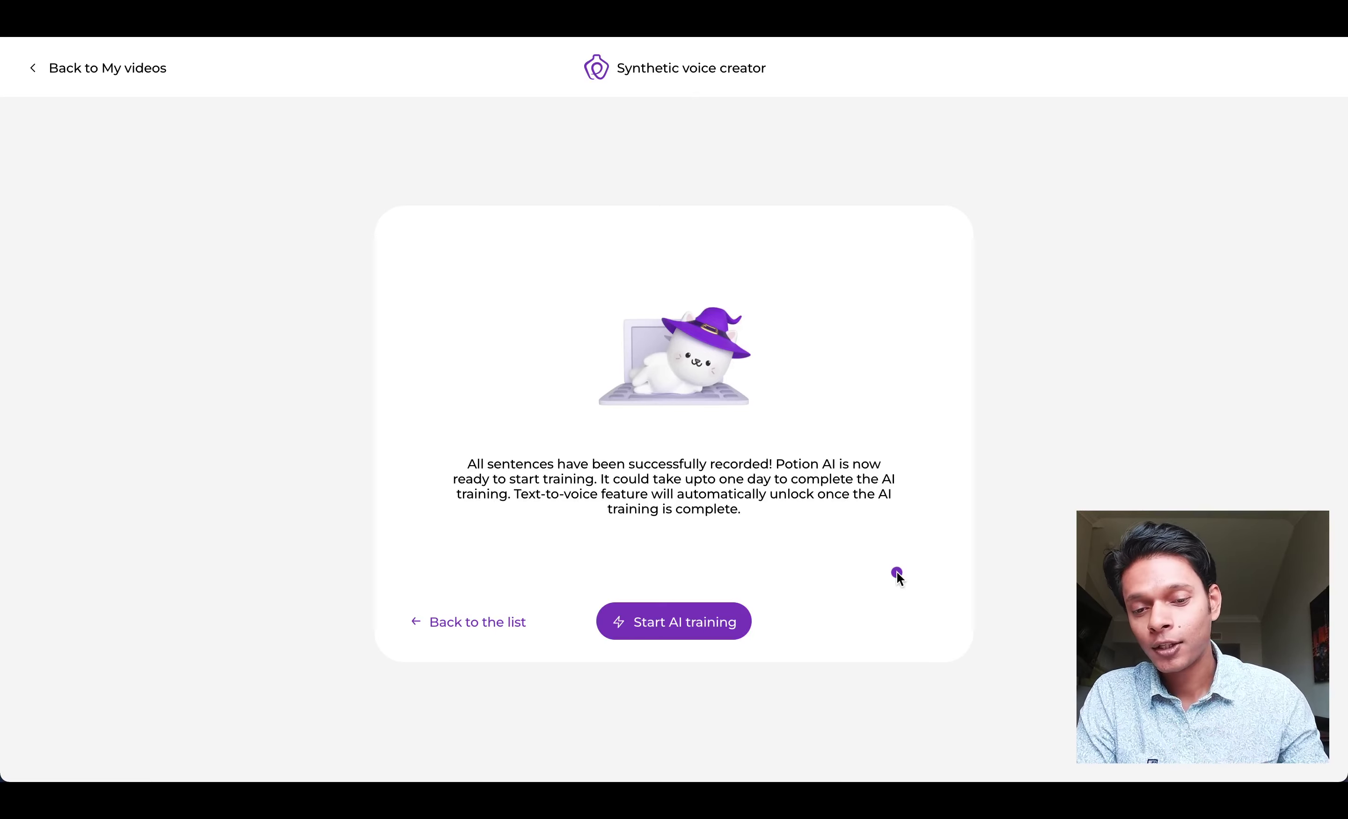
pyautogui.click(742, 621)
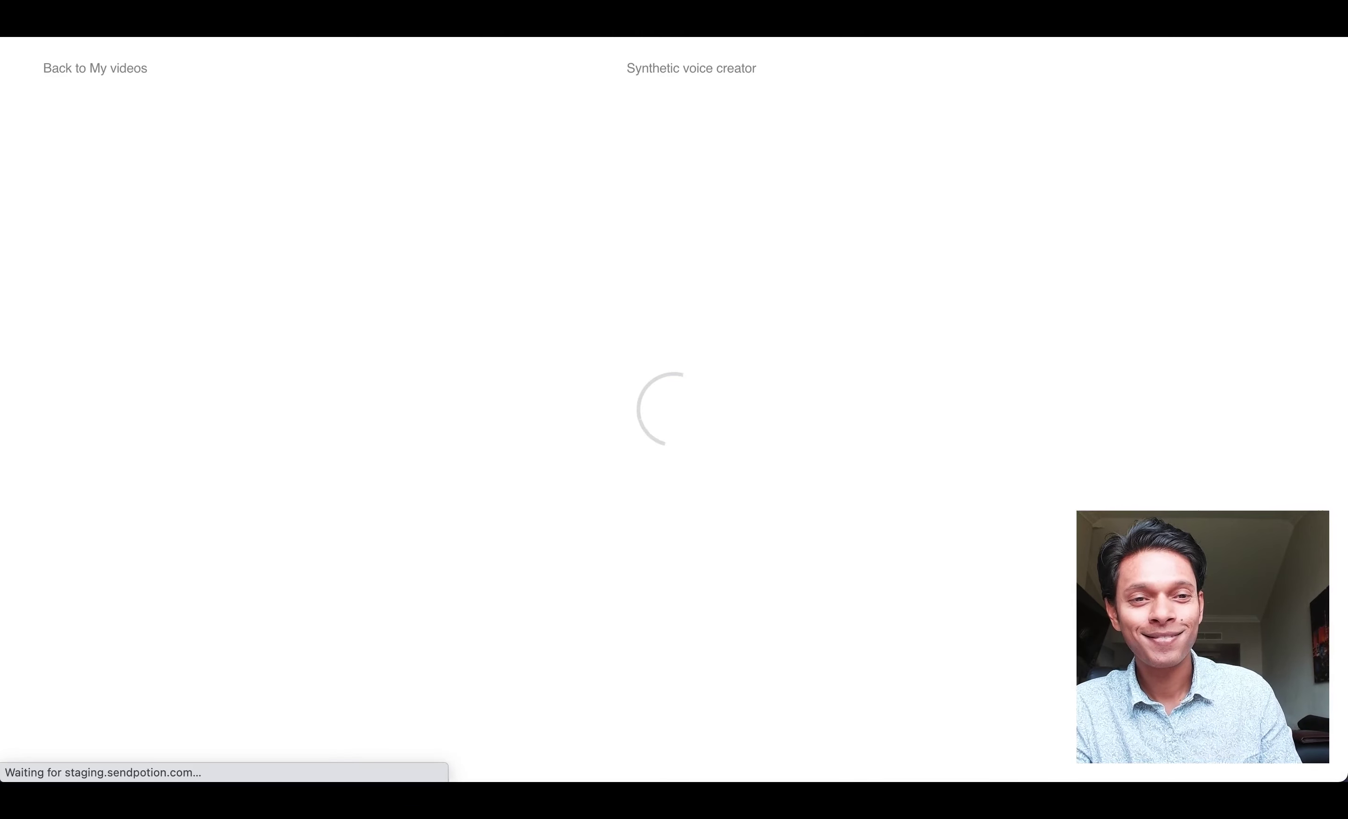
pyautogui.click(1004, 19)
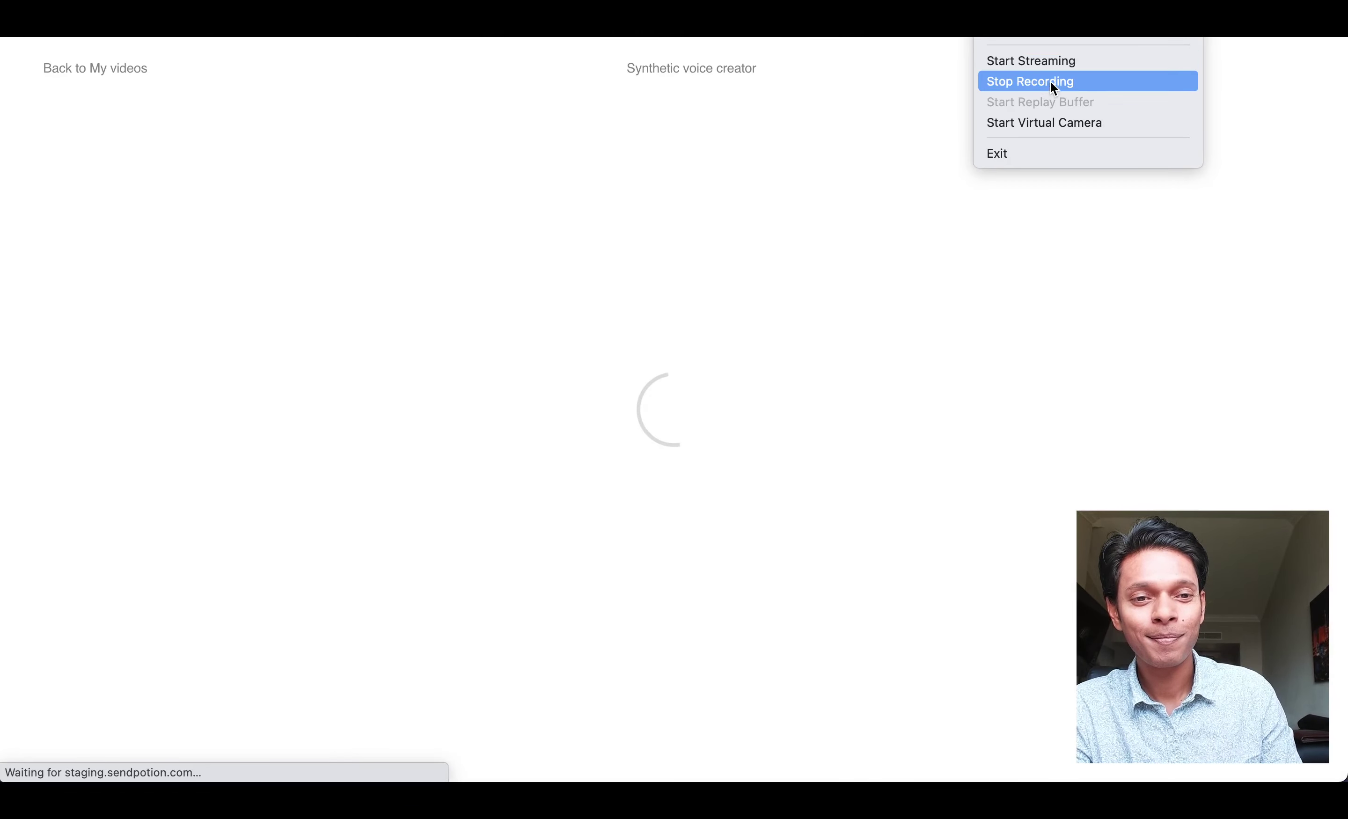